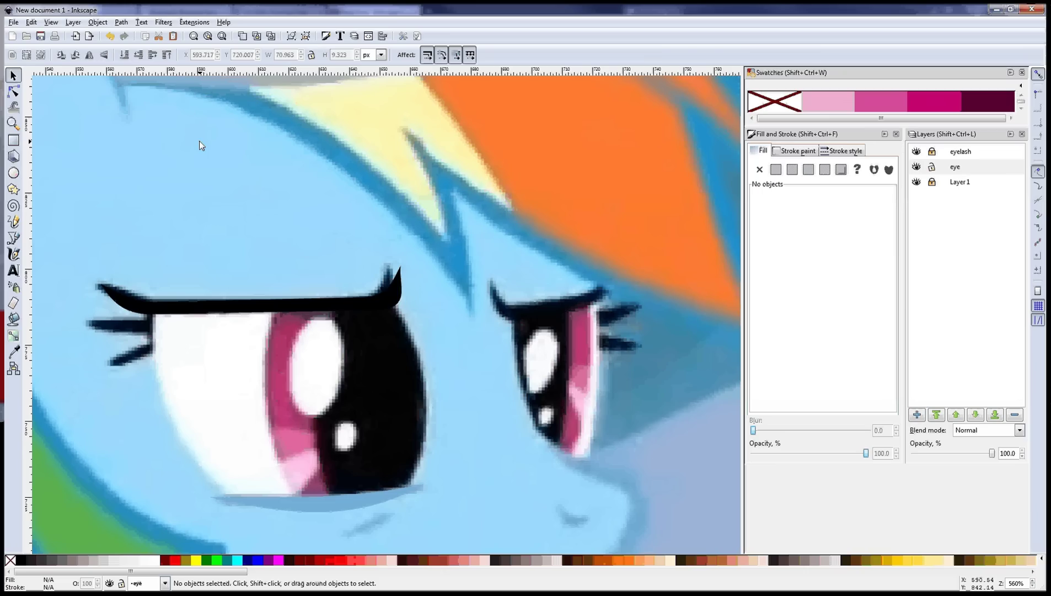
# Draw a white ellipse about 70 × 101 px over the larger eye and lower the eye layer's opacity to 28.5%.
pyautogui.click(14, 174)
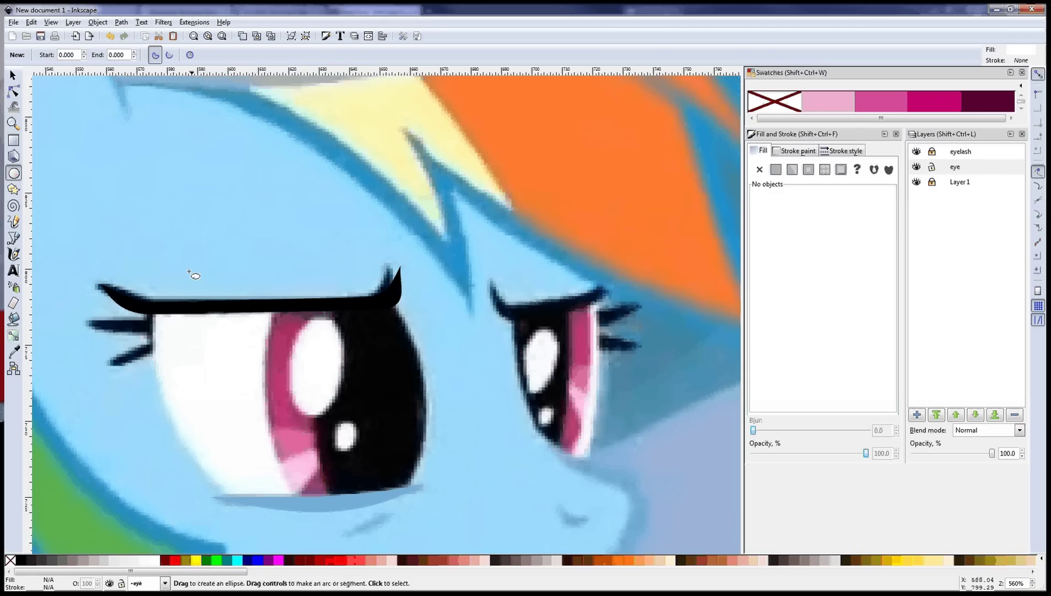
pyautogui.moveTo(167, 251); pyautogui.dragTo(373, 553)
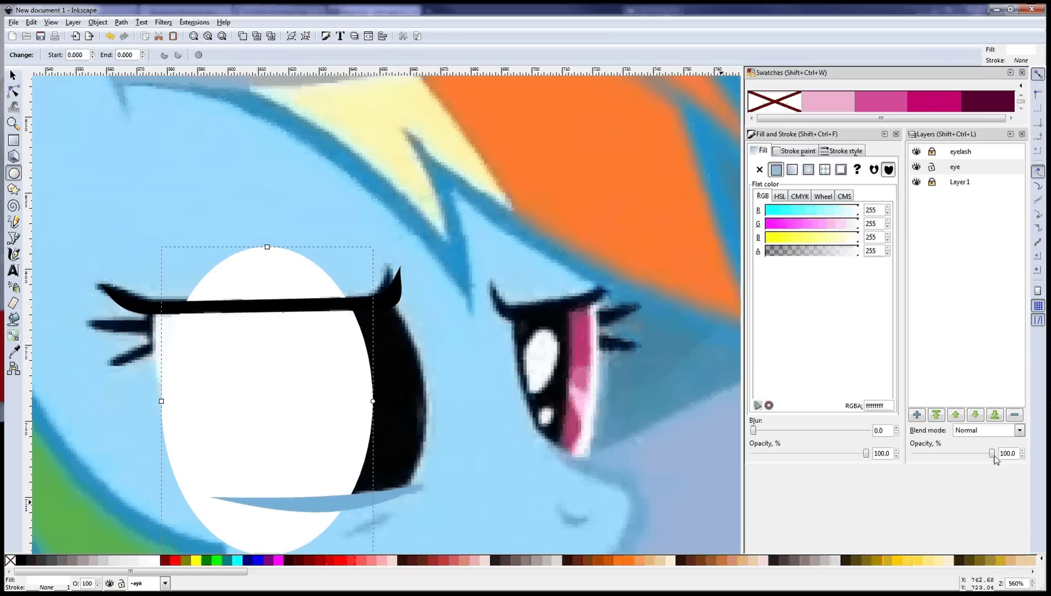
pyautogui.moveTo(995, 456); pyautogui.dragTo(936, 457)
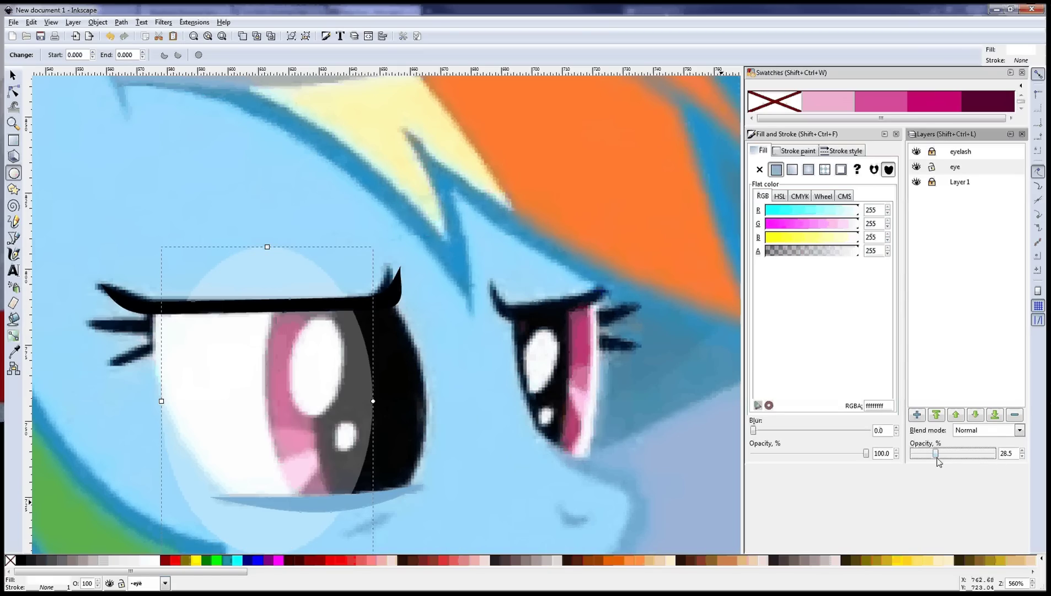
# Position the white ellipse over the larger eye, widen it and tilt it to about 79 × 99 px overall.
pyautogui.click(12, 74)
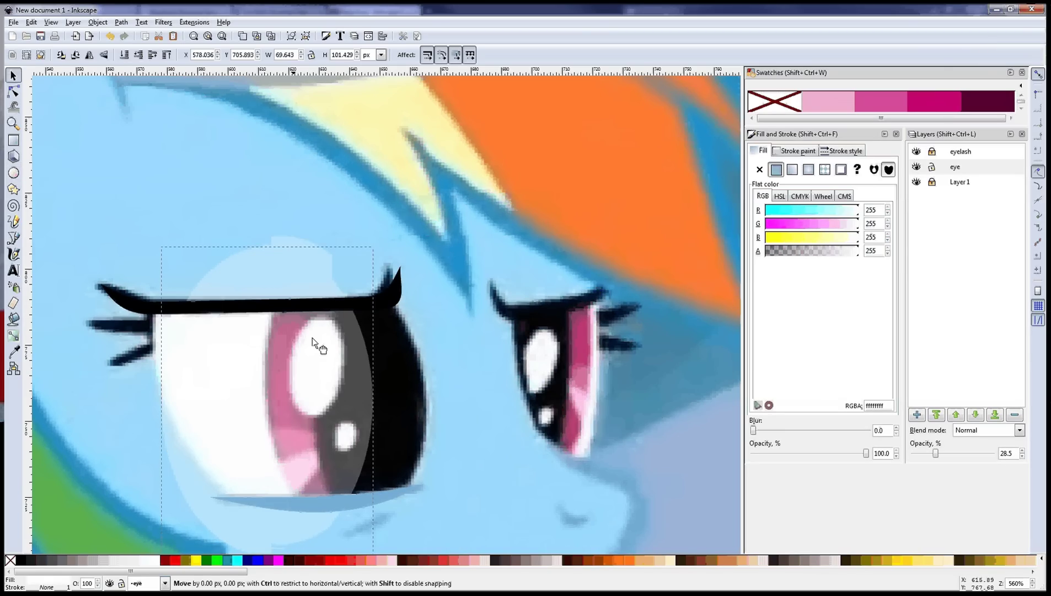
pyautogui.moveTo(312, 337); pyautogui.dragTo(351, 325)
pyautogui.scroll(-1, 226, 350)
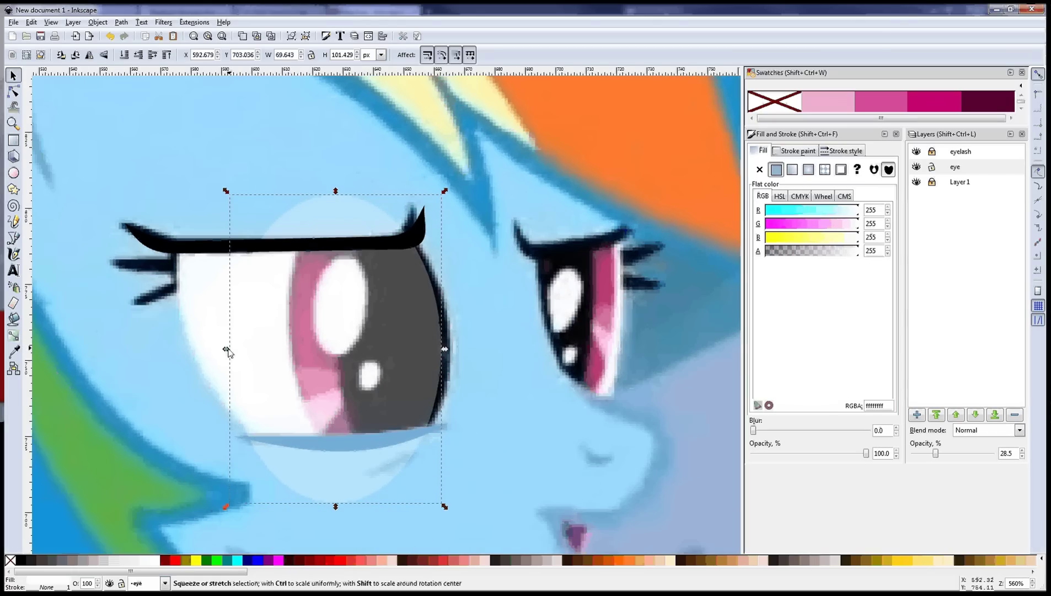
pyautogui.moveTo(227, 349); pyautogui.dragTo(209, 350)
pyautogui.click(374, 237)
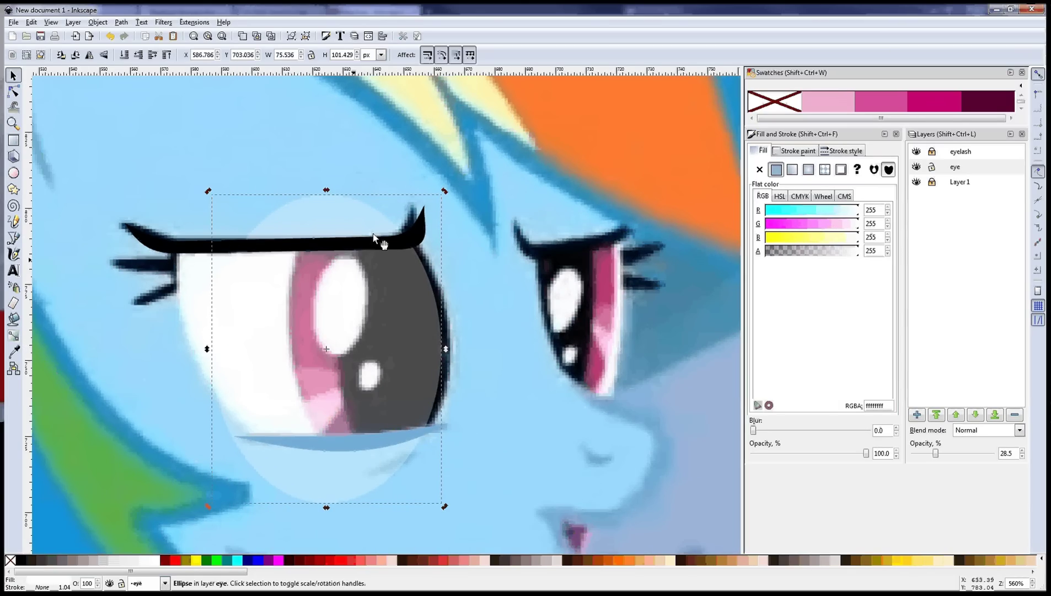
pyautogui.moveTo(448, 189); pyautogui.dragTo(386, 160)
pyautogui.moveTo(334, 309); pyautogui.dragTo(340, 311)
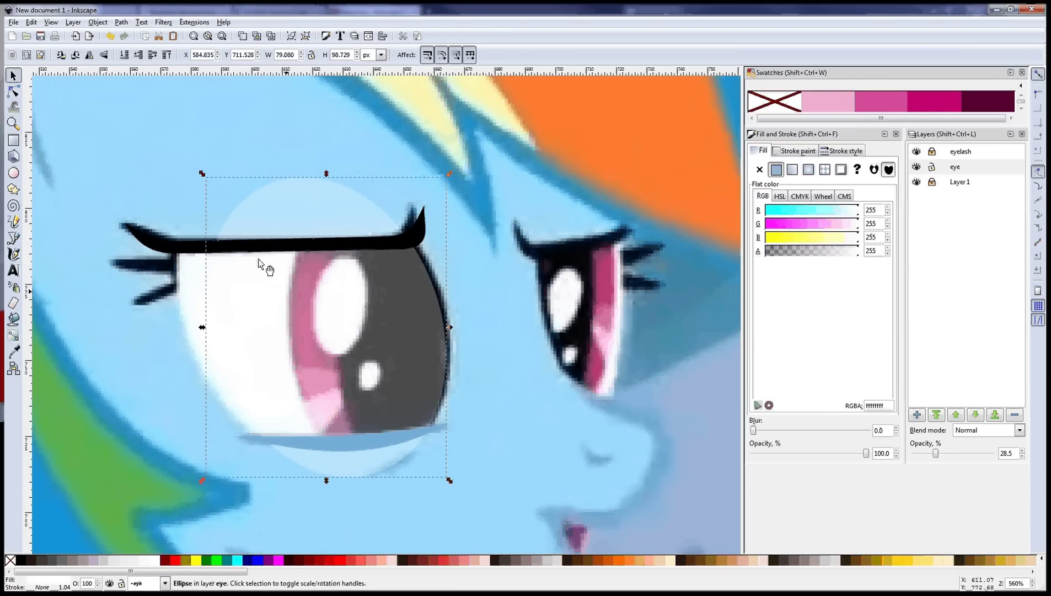
# Enlarge and fine-tune the tilted white ellipse to about 87 × 110 px so its edges follow the eye outline.
pyautogui.moveTo(186, 158)
pyautogui.mouseDown()
pyautogui.moveTo(171, 149)
pyautogui.moveTo(181, 152)
pyautogui.mouseUp()
pyautogui.moveTo(317, 374); pyautogui.dragTo(323, 368)
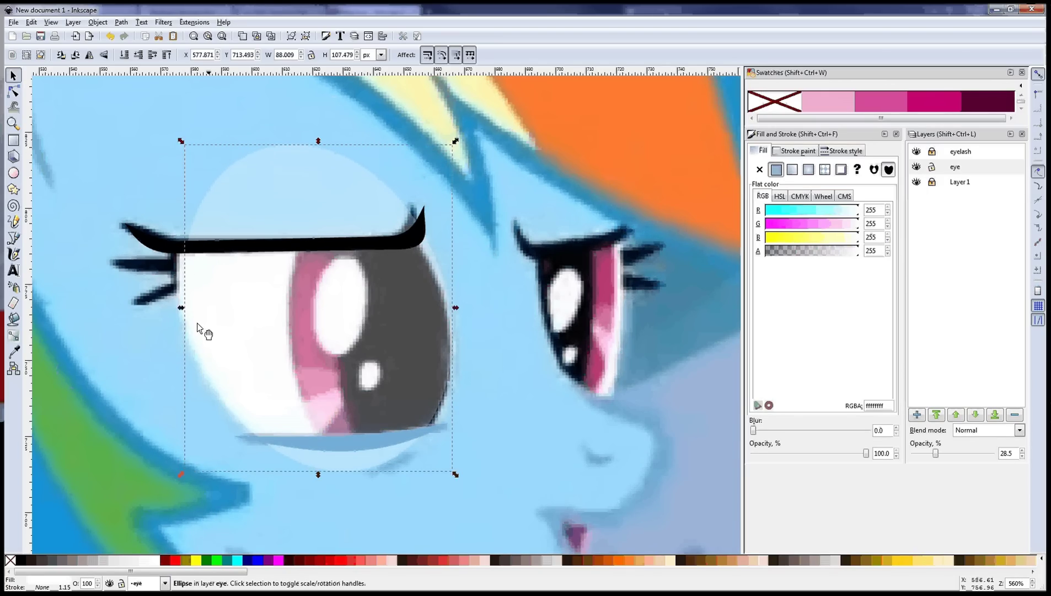
pyautogui.moveTo(181, 307); pyautogui.dragTo(177, 306)
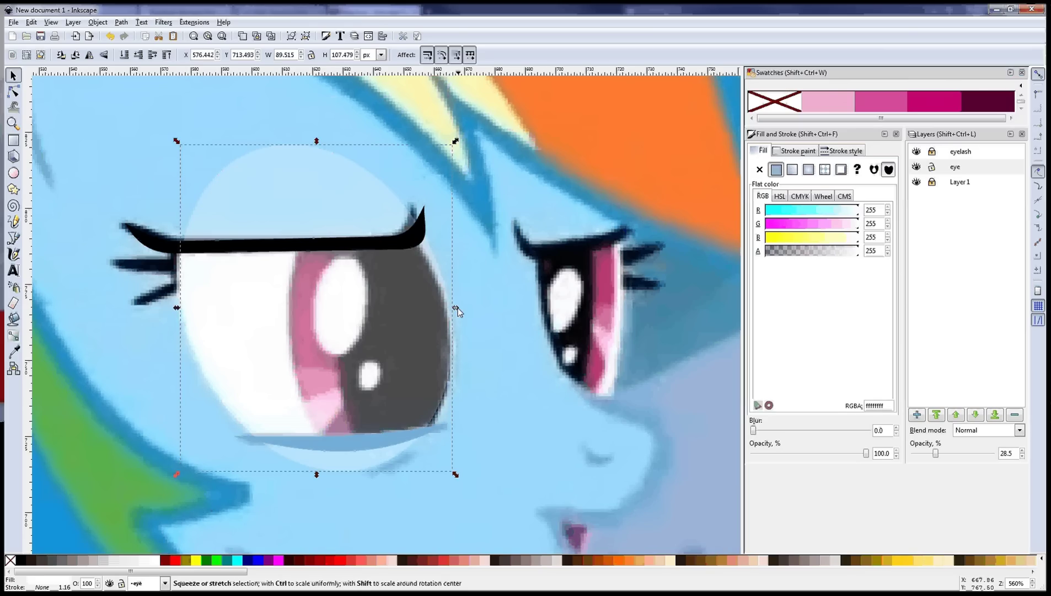
pyautogui.moveTo(456, 308); pyautogui.dragTo(450, 309)
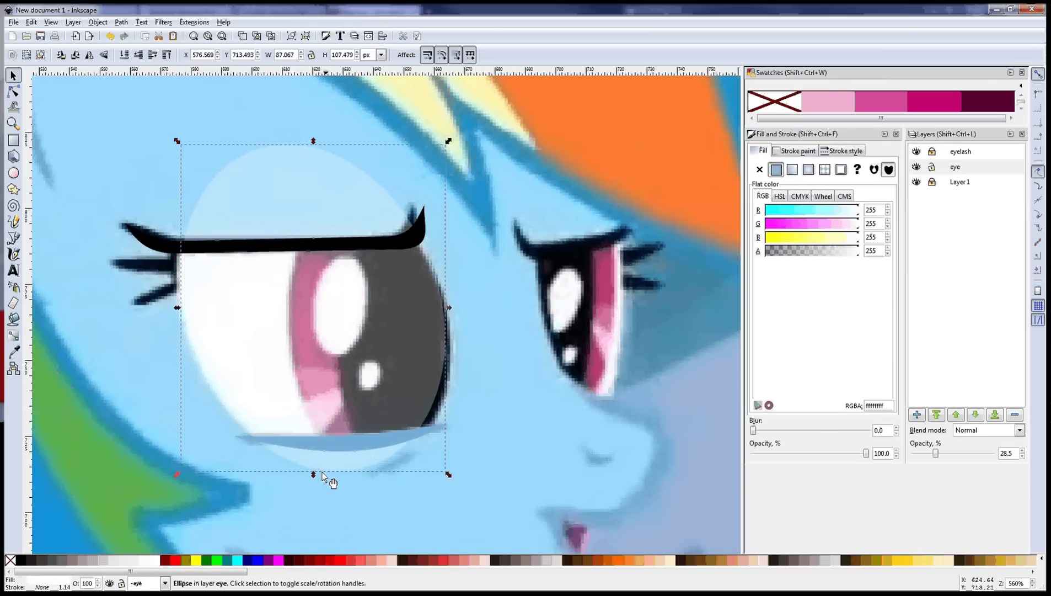
pyautogui.moveTo(326, 478); pyautogui.dragTo(315, 487)
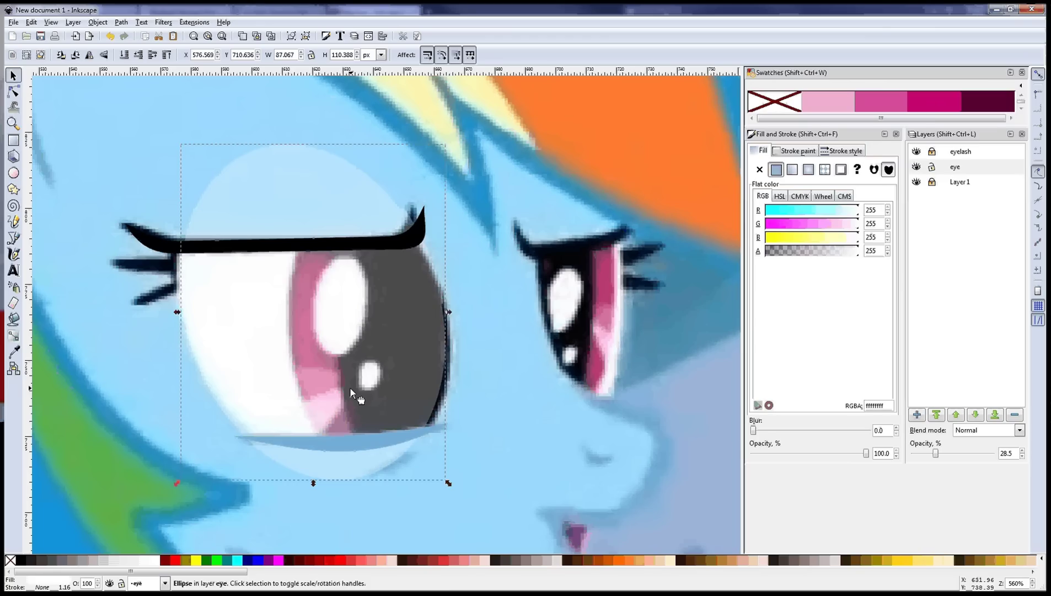
pyautogui.moveTo(350, 387); pyautogui.dragTo(349, 396)
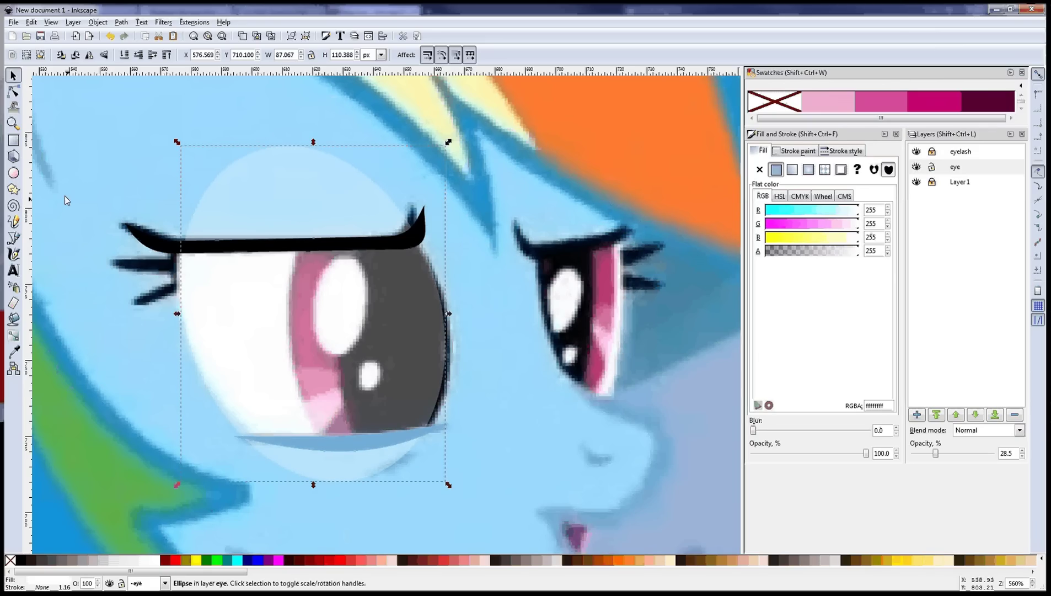
# Try converting the white ellipse to a path and moving its side nodes onto the eye outline, then delete the shape.
pyautogui.click(13, 92)
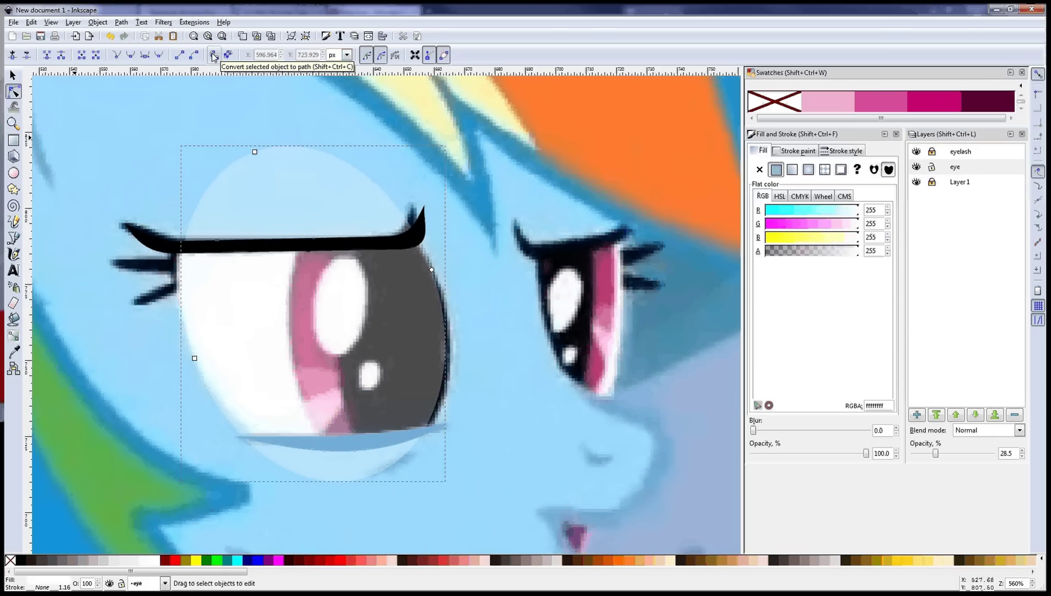
pyautogui.click(214, 55)
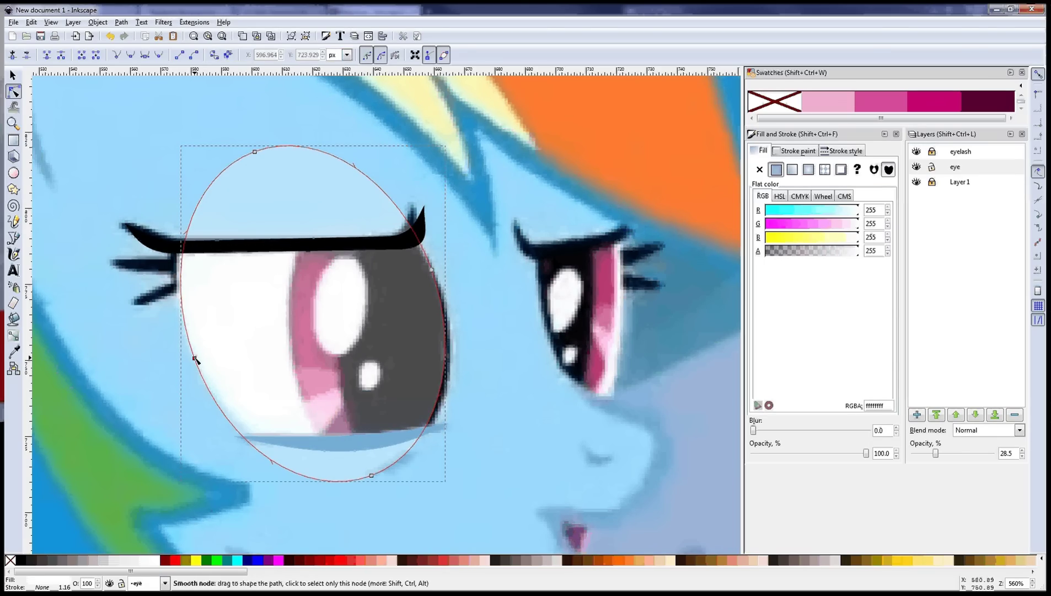
pyautogui.moveTo(194, 358)
pyautogui.mouseDown()
pyautogui.moveTo(208, 356)
pyautogui.moveTo(190, 348)
pyautogui.moveTo(188, 332)
pyautogui.moveTo(191, 340)
pyautogui.mouseUp()
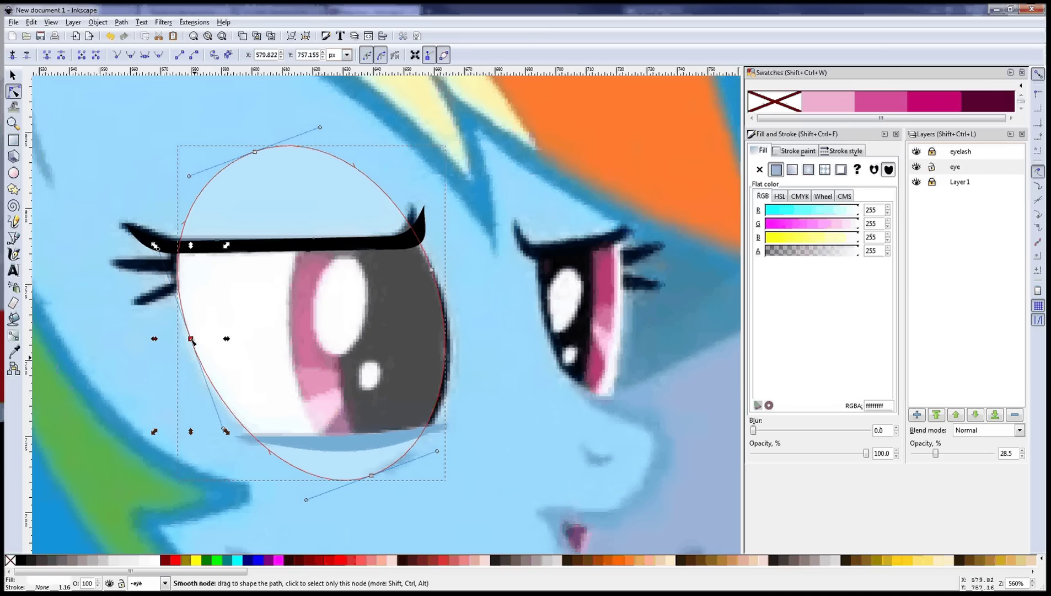
pyautogui.click(432, 270)
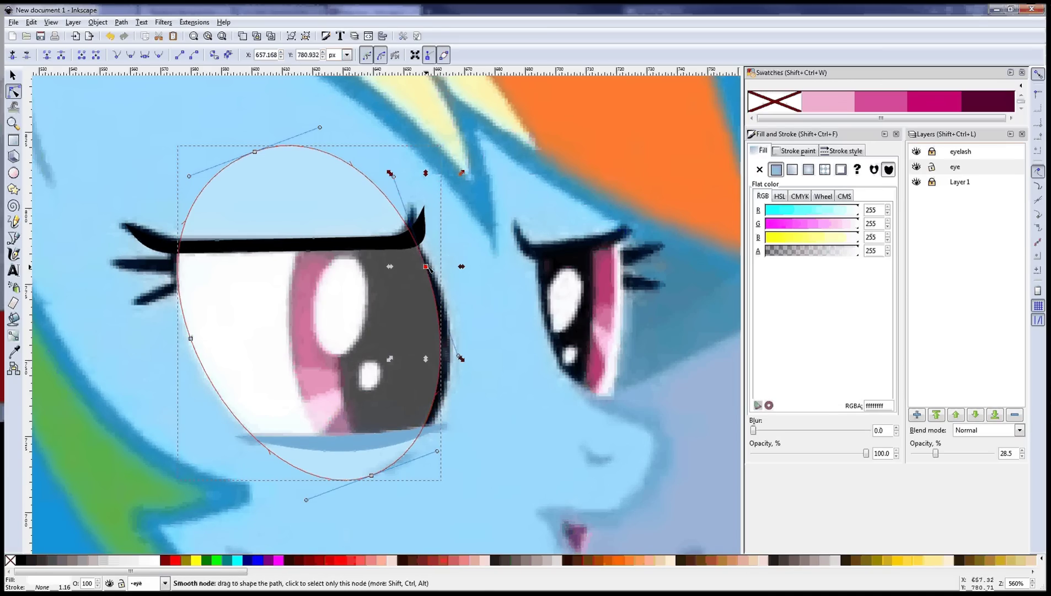
pyautogui.moveTo(428, 267); pyautogui.dragTo(434, 289)
pyautogui.click(14, 75)
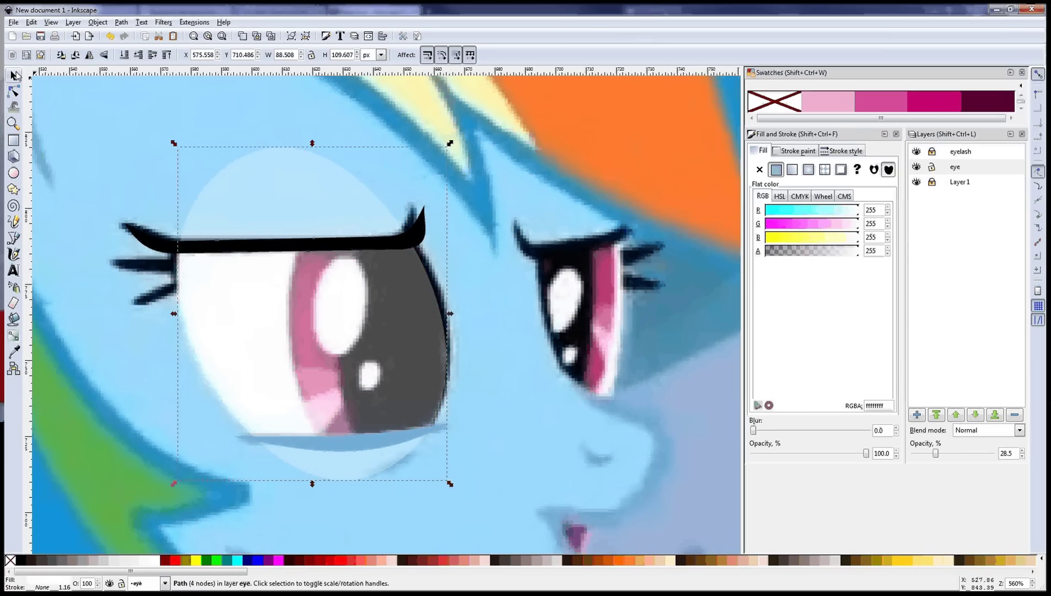
pyautogui.press('Delete')
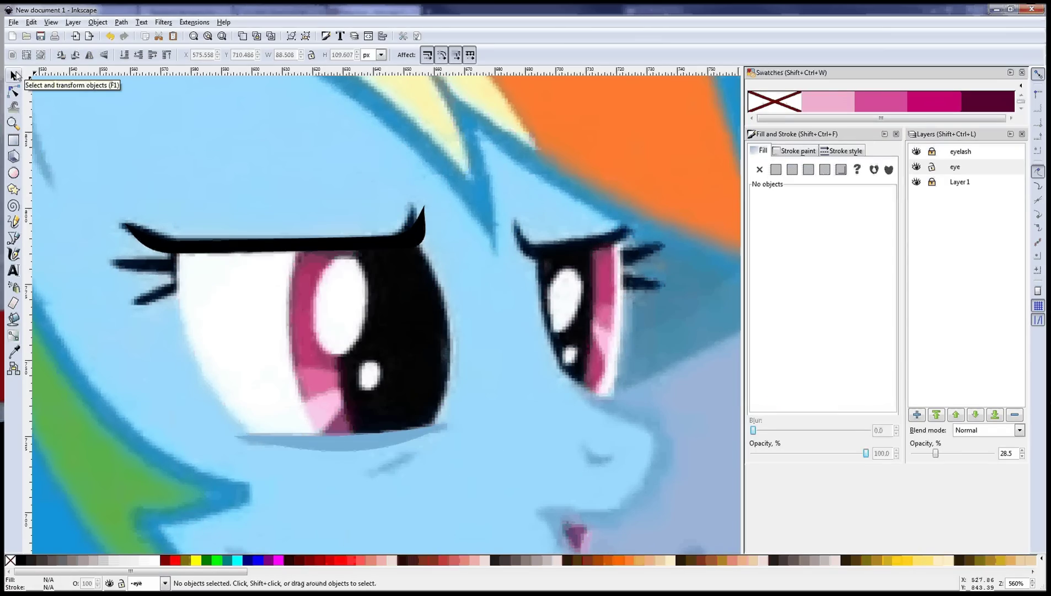
# Trace a path with five points along the larger eye's outline on the eye layer and fill it white.
pyautogui.click(14, 238)
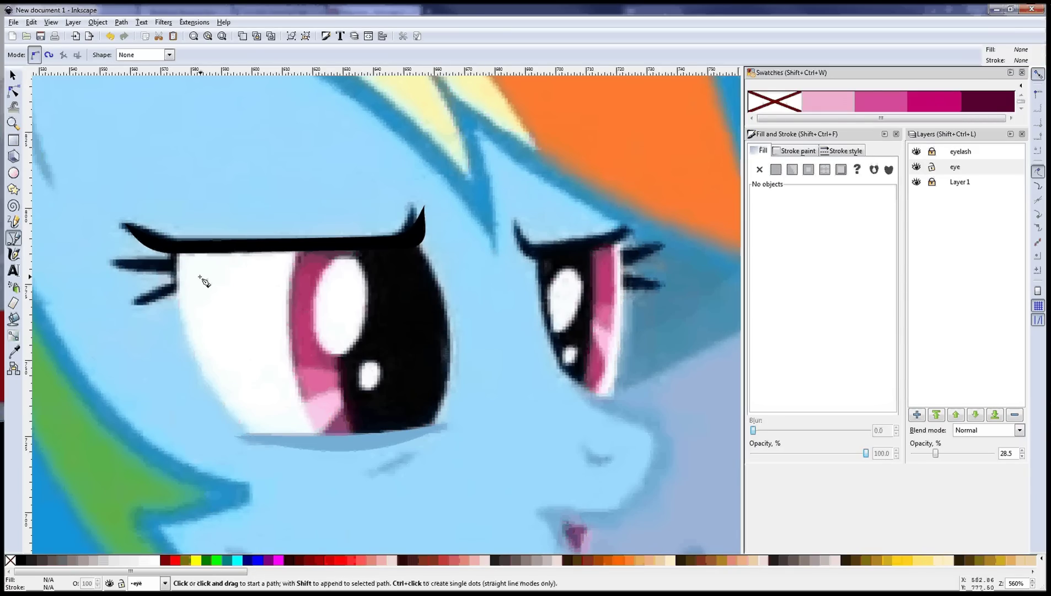
pyautogui.click(176, 257)
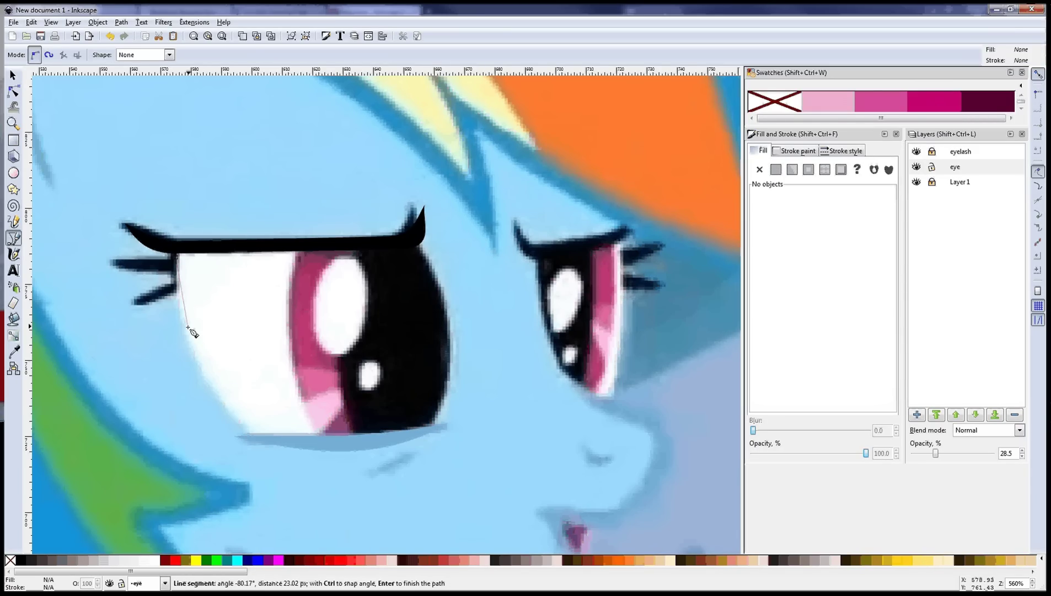
pyautogui.click(191, 344)
pyautogui.click(242, 425)
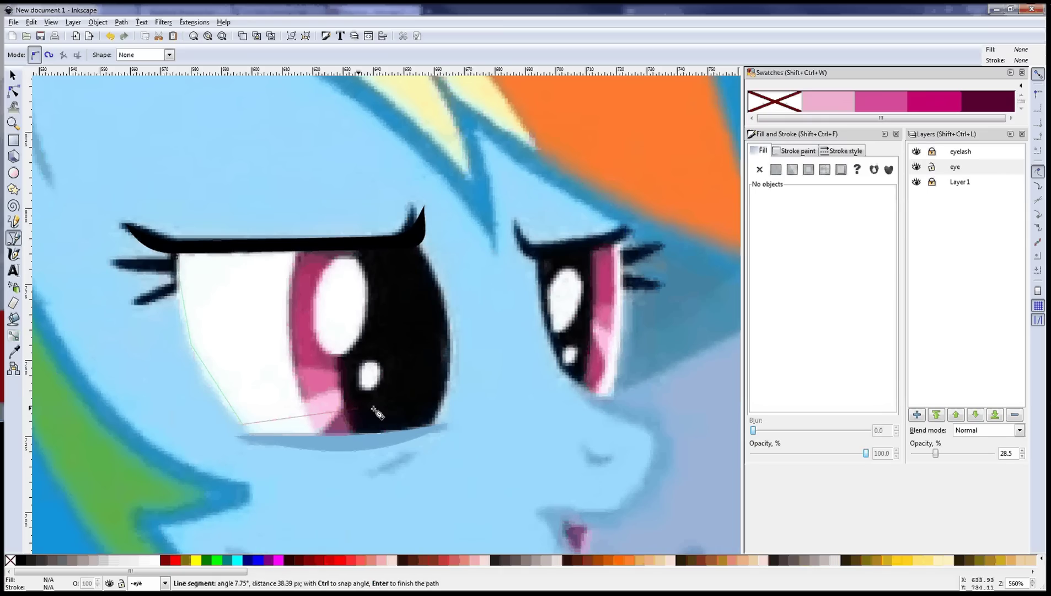
pyautogui.click(433, 416)
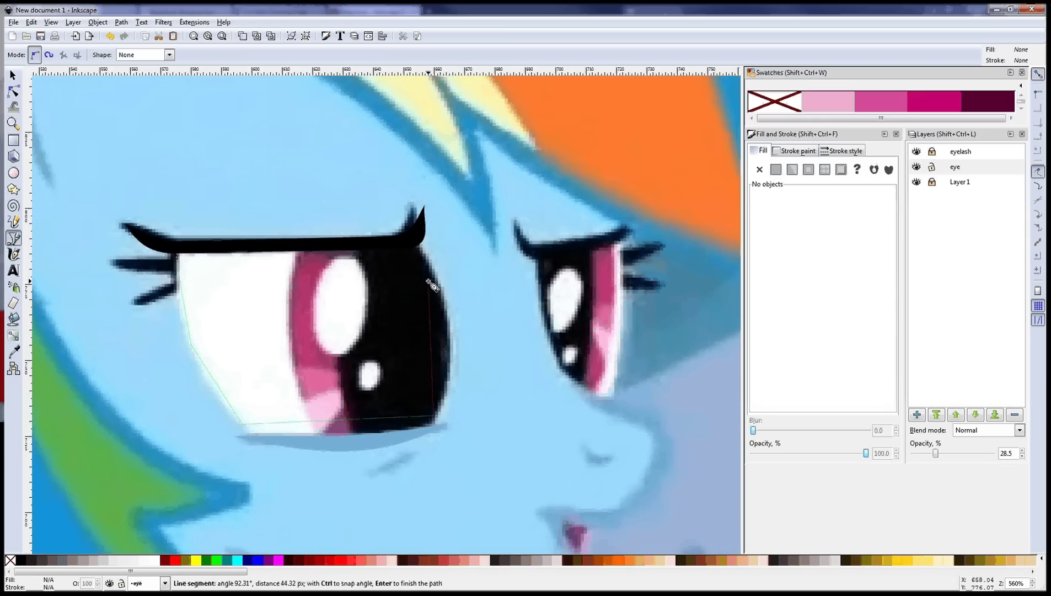
pyautogui.click(428, 269)
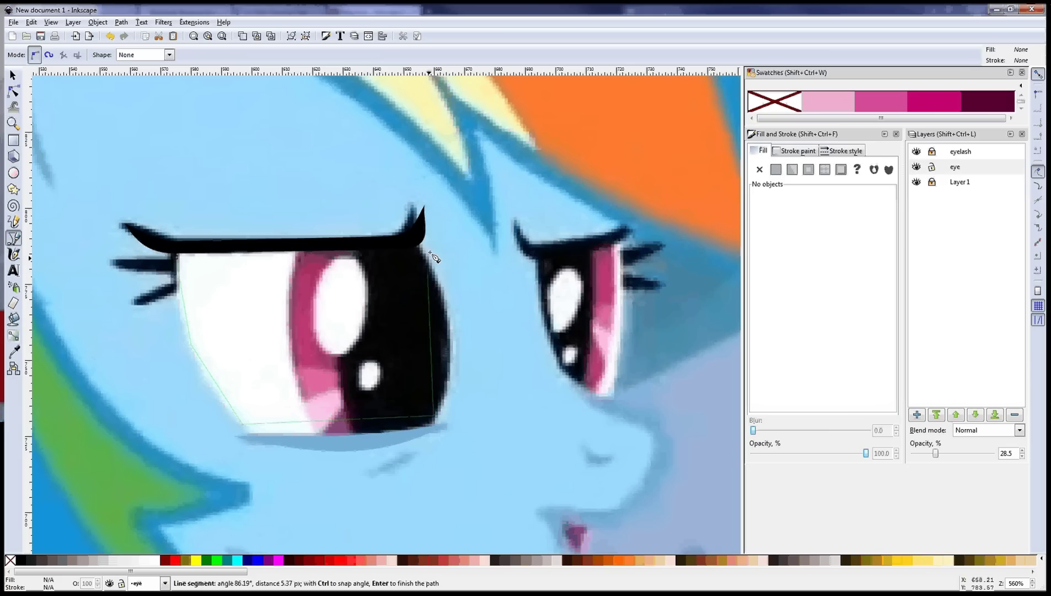
pyautogui.press('Return')
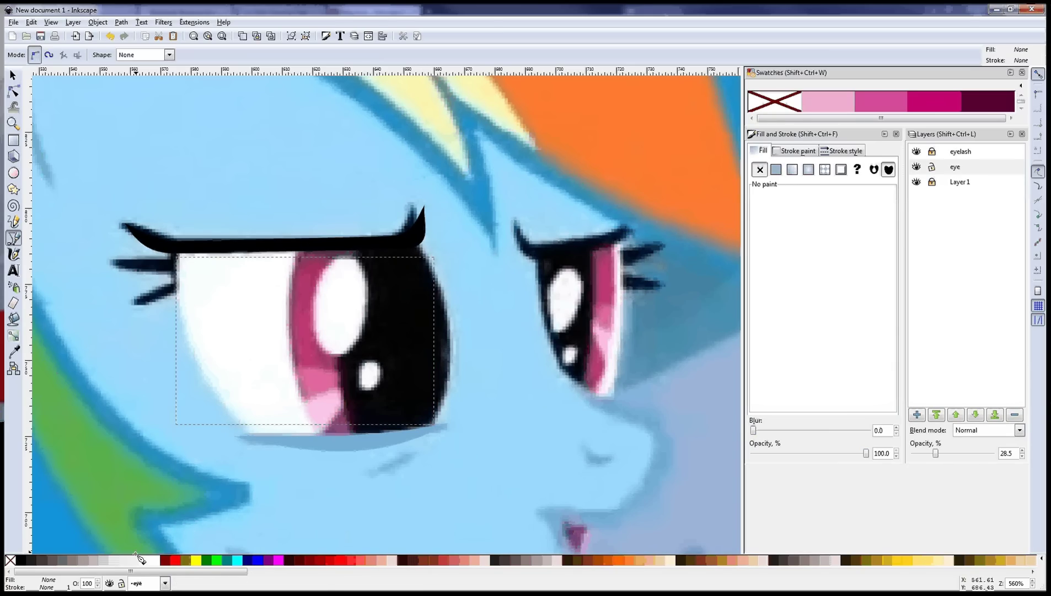
pyautogui.click(157, 560)
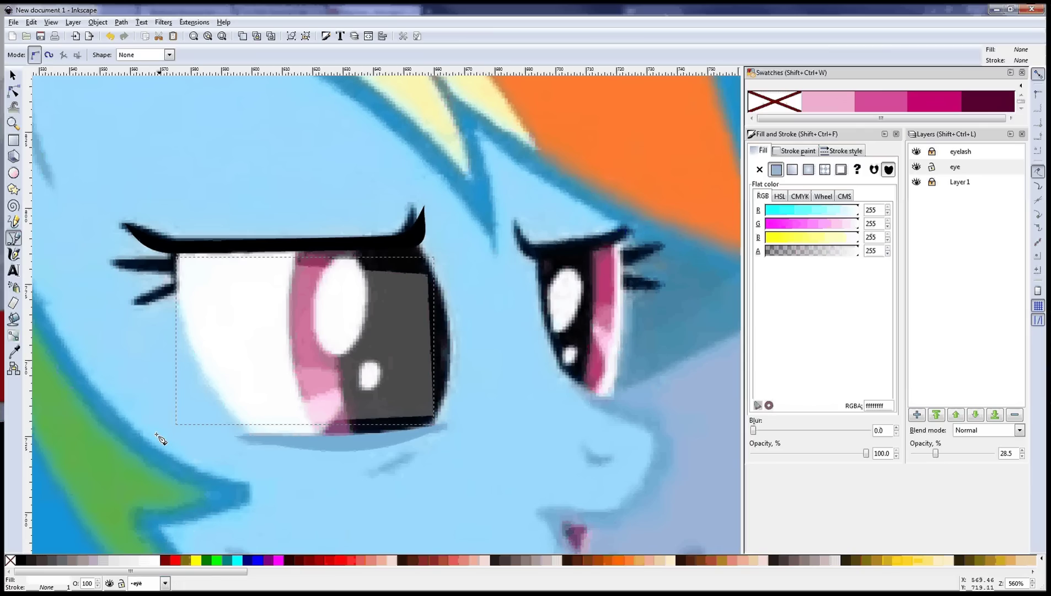
# Generate an ellipse from the five-point path with the Ellipse by 5 Points extension.
pyautogui.click(193, 23)
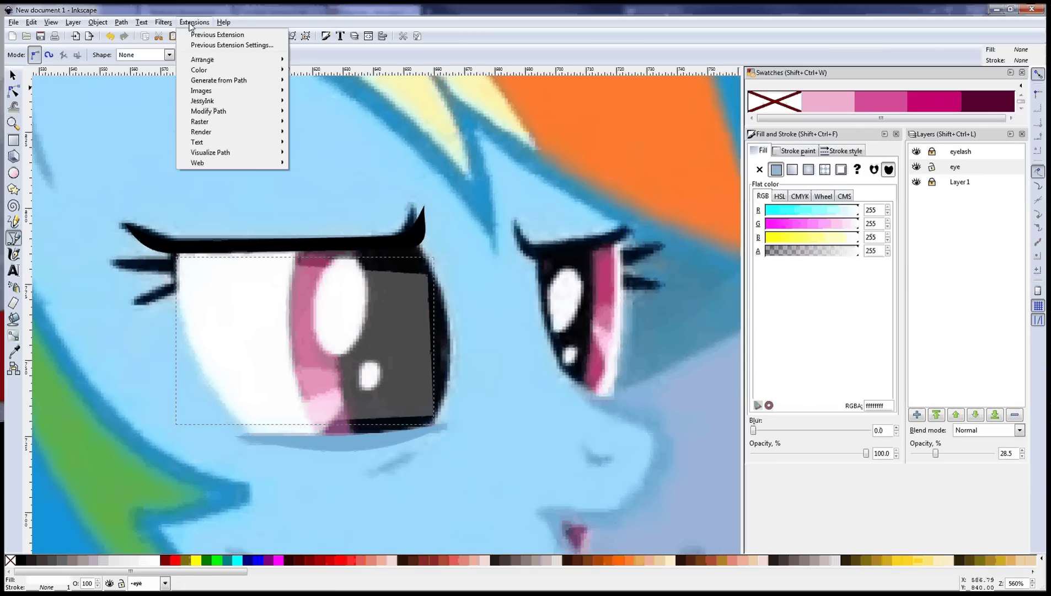
pyautogui.moveTo(209, 76)
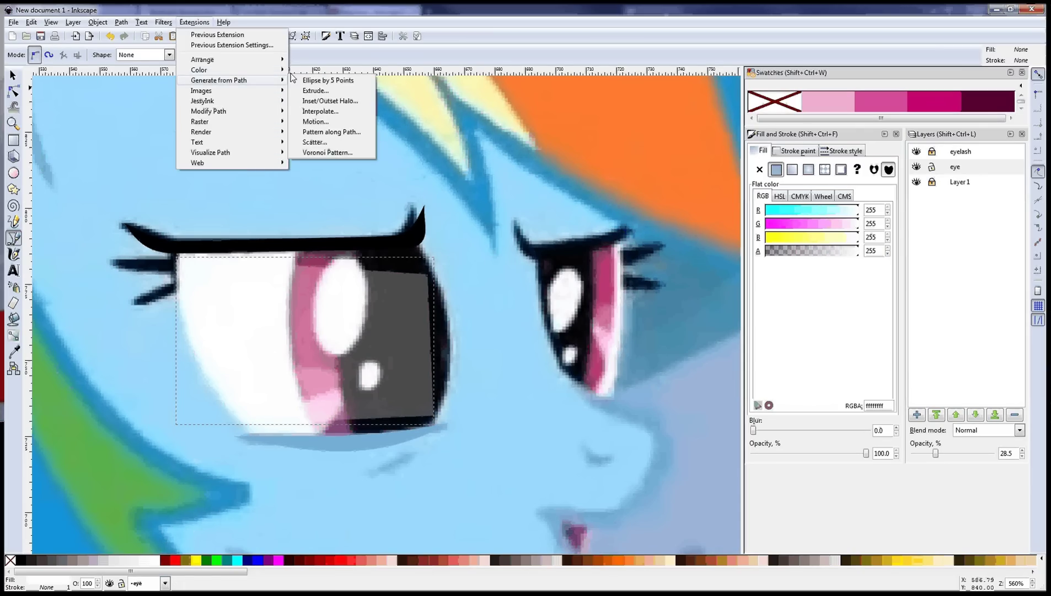
pyautogui.click(306, 80)
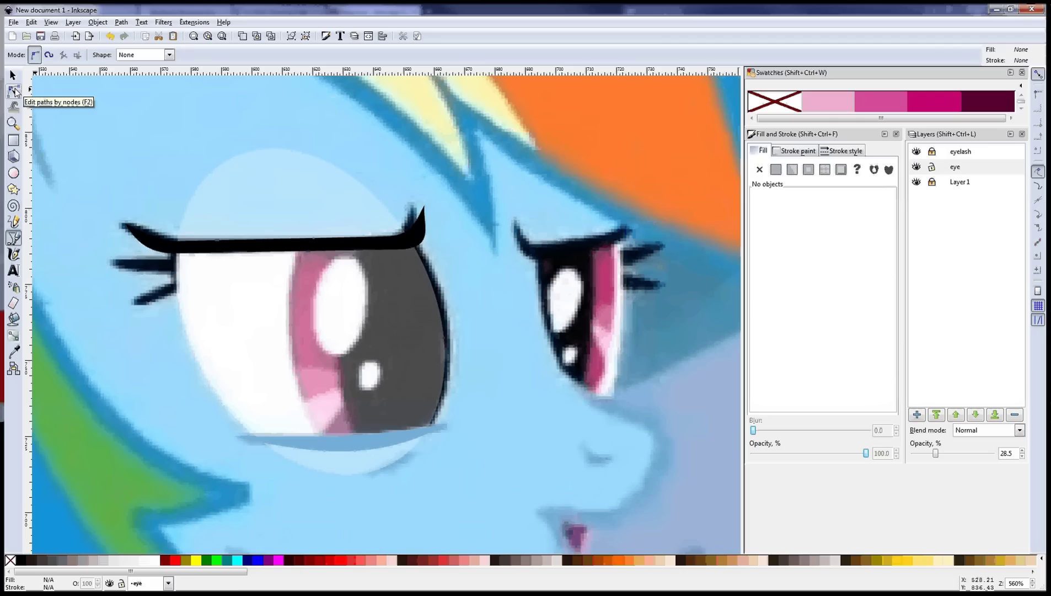
# Draw an ellipse about 42 × 68 px for the larger eye's iris, fill it black and move it over the iris.
pyautogui.click(14, 172)
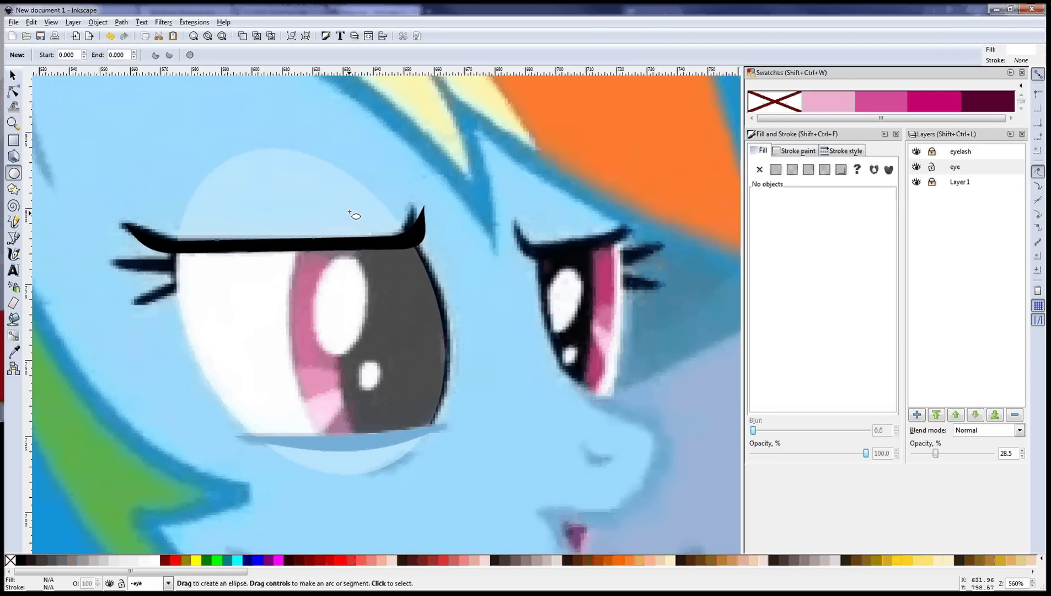
pyautogui.moveTo(296, 244); pyautogui.dragTo(429, 434)
pyautogui.click(47, 561)
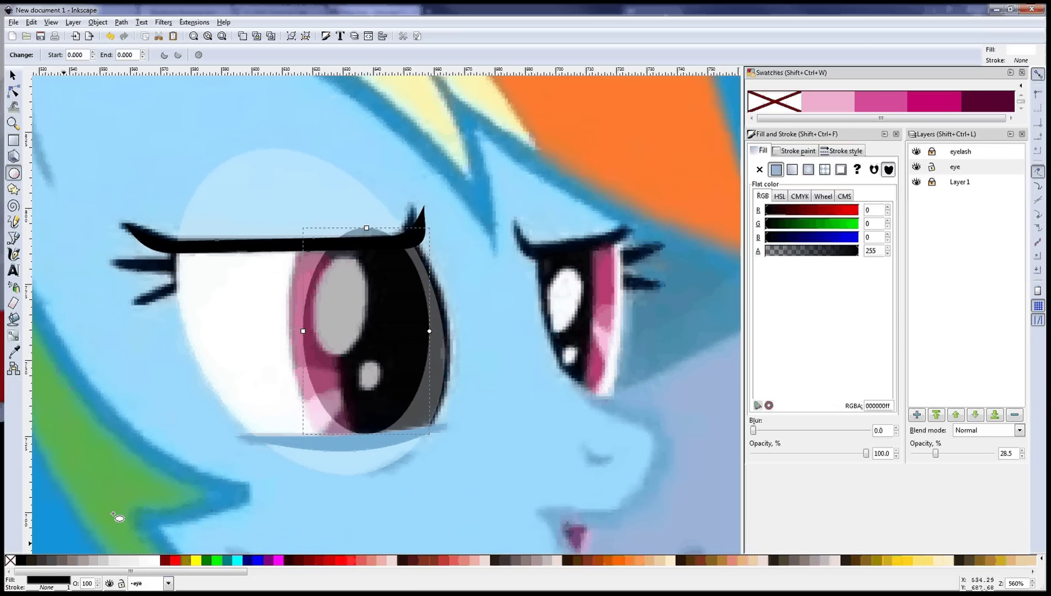
pyautogui.click(14, 75)
pyautogui.moveTo(378, 346); pyautogui.dragTo(392, 366)
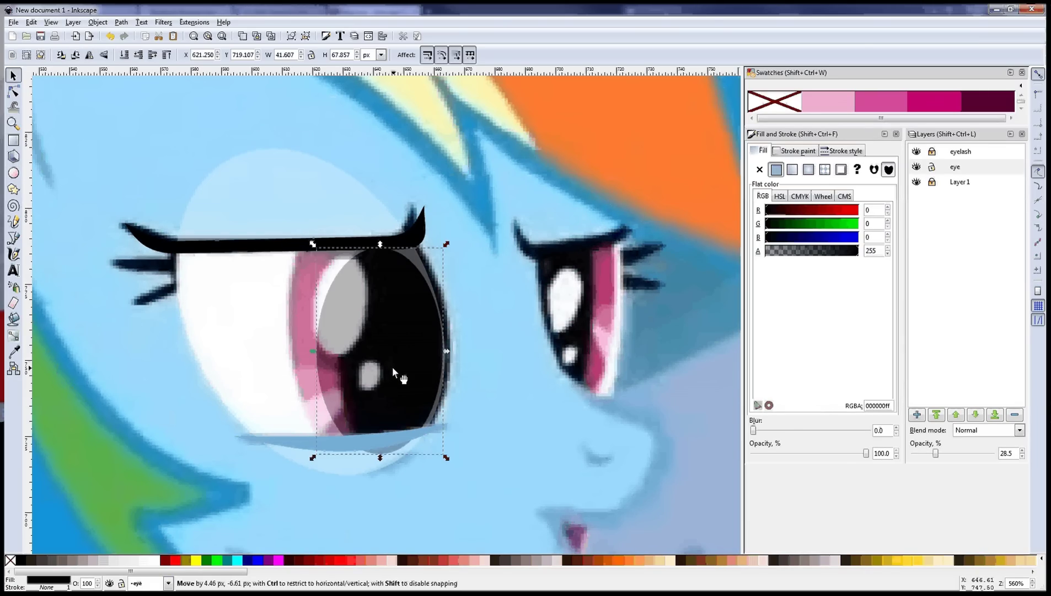
# Stretch, slightly tilt and reposition the black ellipse to about 49 × 89 px to match the iris outline.
pyautogui.moveTo(380, 245); pyautogui.dragTo(379, 216)
pyautogui.moveTo(312, 335); pyautogui.dragTo(293, 336)
pyautogui.click(415, 227)
pyautogui.moveTo(442, 210); pyautogui.dragTo(445, 206)
pyautogui.moveTo(364, 319); pyautogui.dragTo(362, 336)
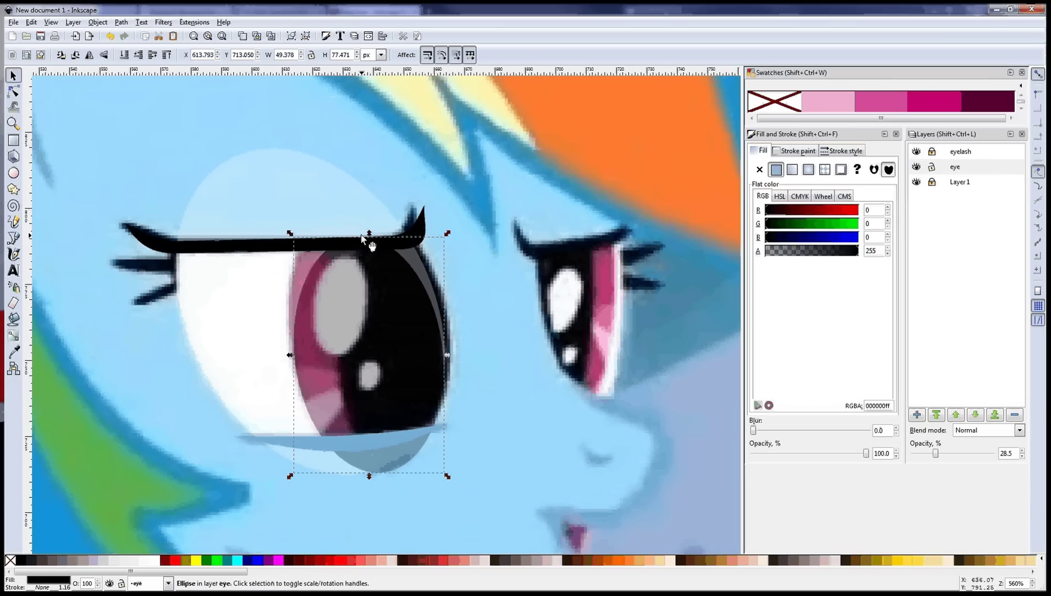
pyautogui.moveTo(369, 236); pyautogui.dragTo(360, 200)
pyautogui.moveTo(376, 319); pyautogui.dragTo(371, 320)
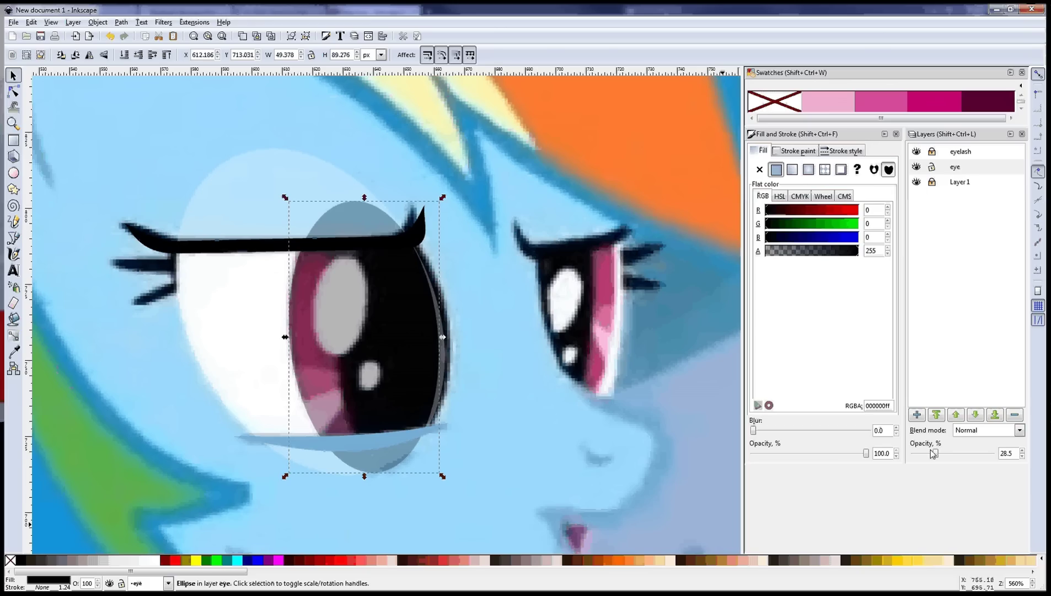
# Restore the eye layer's opacity to 100% and apply a near-vertical linear gradient to the iris, running from lower lid to eyelash.
pyautogui.moveTo(932, 453); pyautogui.dragTo(1021, 457)
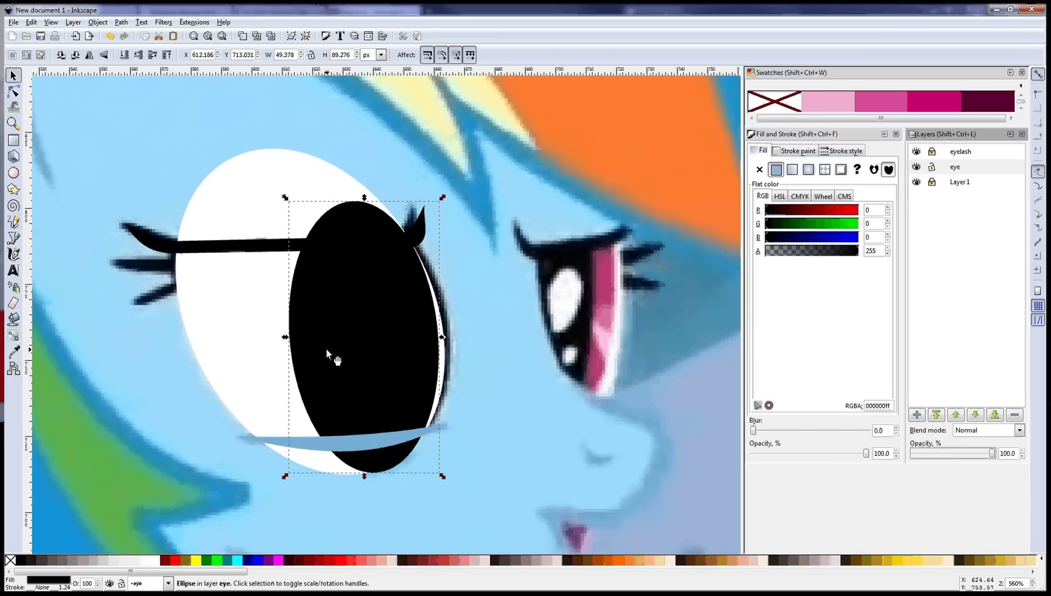
pyautogui.click(14, 336)
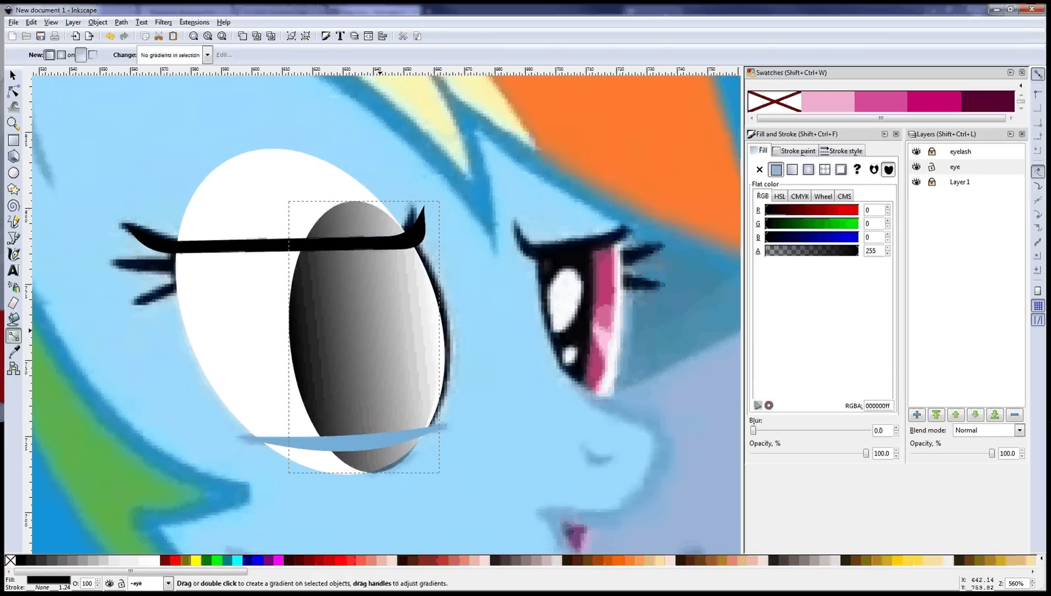
pyautogui.doubleClick(361, 426)
pyautogui.moveTo(360, 424); pyautogui.dragTo(367, 428)
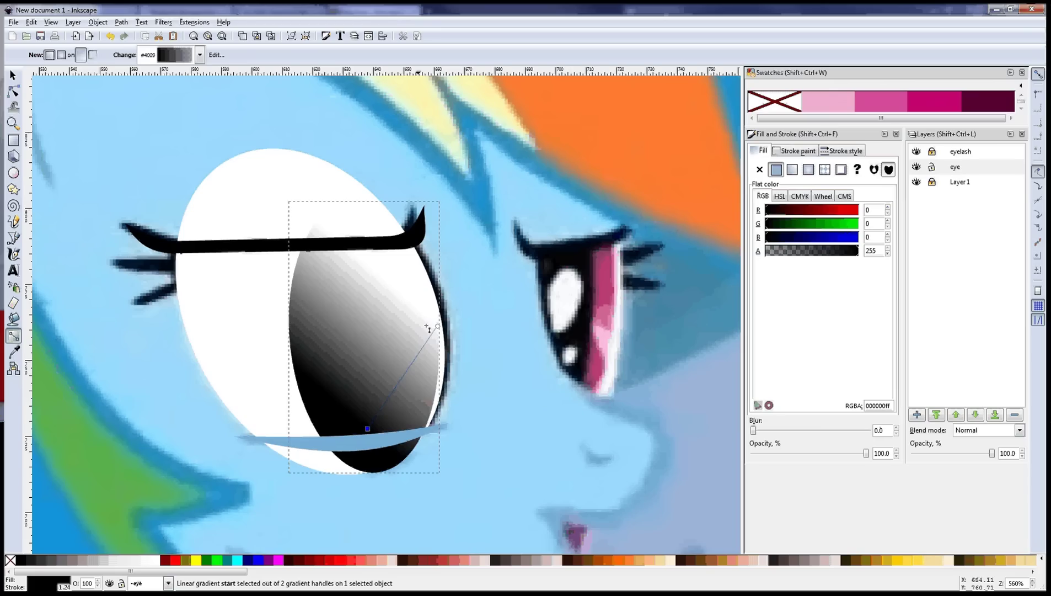
pyautogui.moveTo(427, 327); pyautogui.dragTo(355, 248)
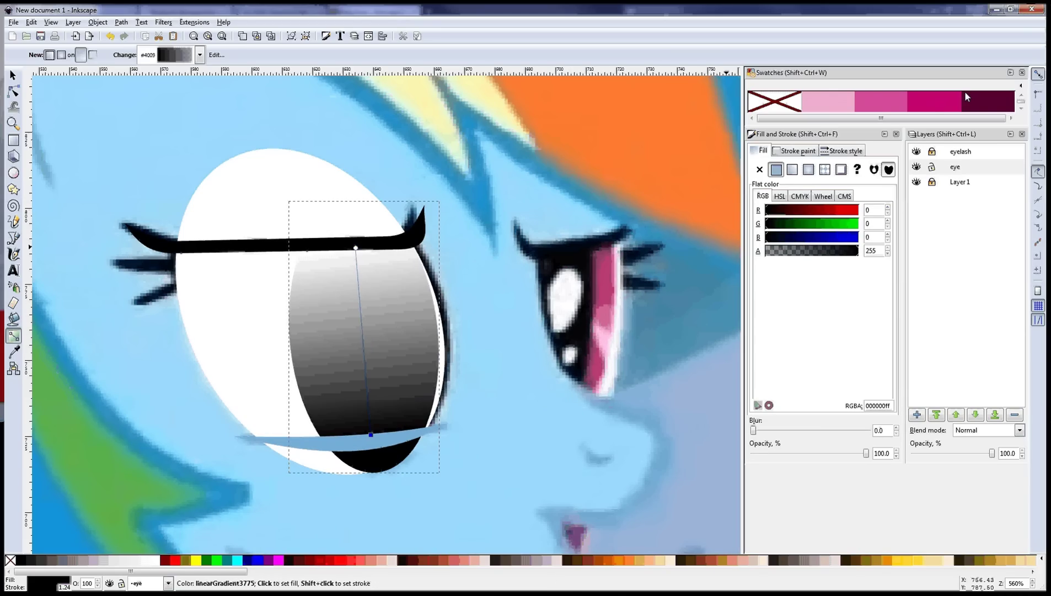
# Color the iris gradient's lower stop with the magenta swatch and its upper stop with the dark plum swatch.
pyautogui.click(932, 101)
pyautogui.press('Tab')
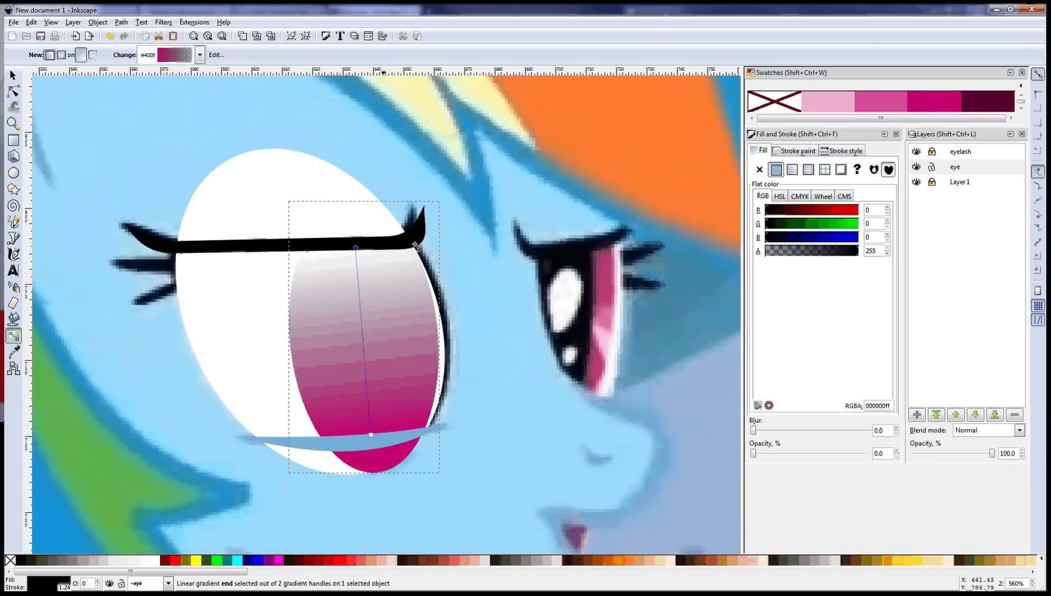
pyautogui.click(965, 107)
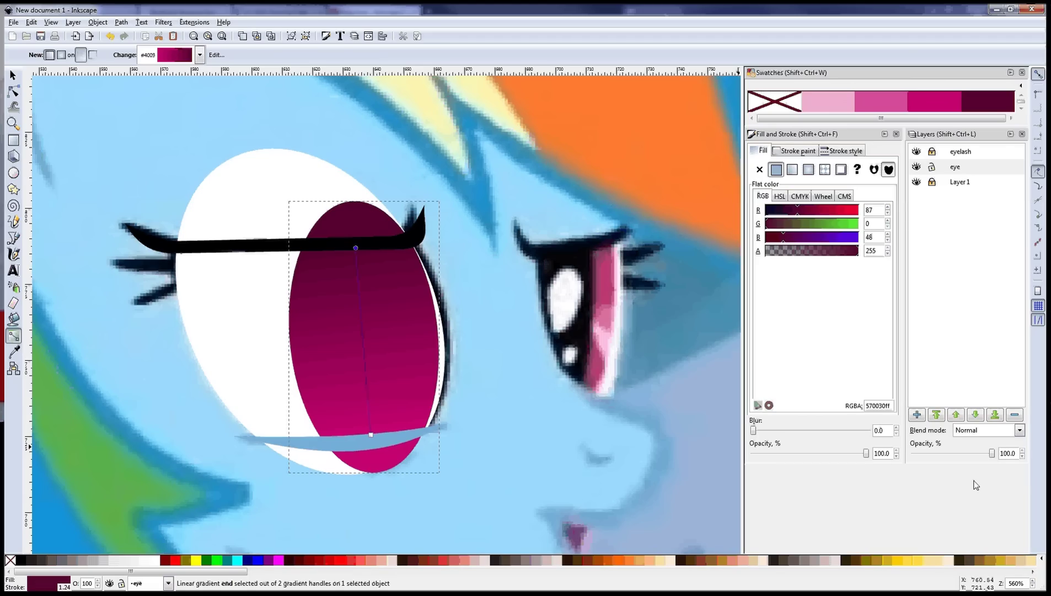
# Lower the eye layer's opacity to about 17%, draw a closed triangle across the lower iris and fill it with pink d64a99.
pyautogui.click(947, 456)
pyautogui.moveTo(946, 455); pyautogui.dragTo(926, 452)
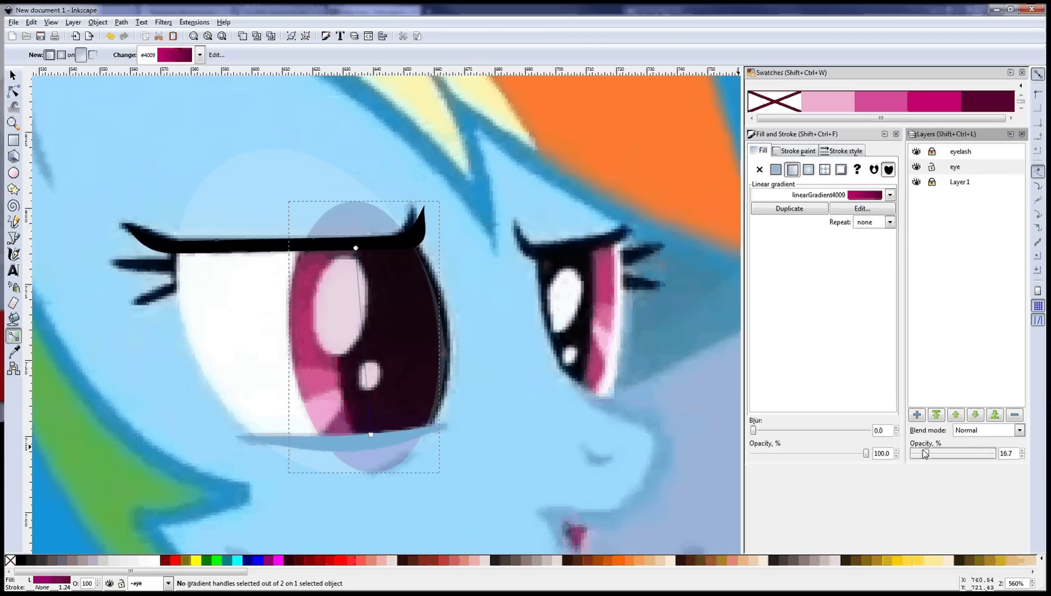
pyautogui.click(14, 238)
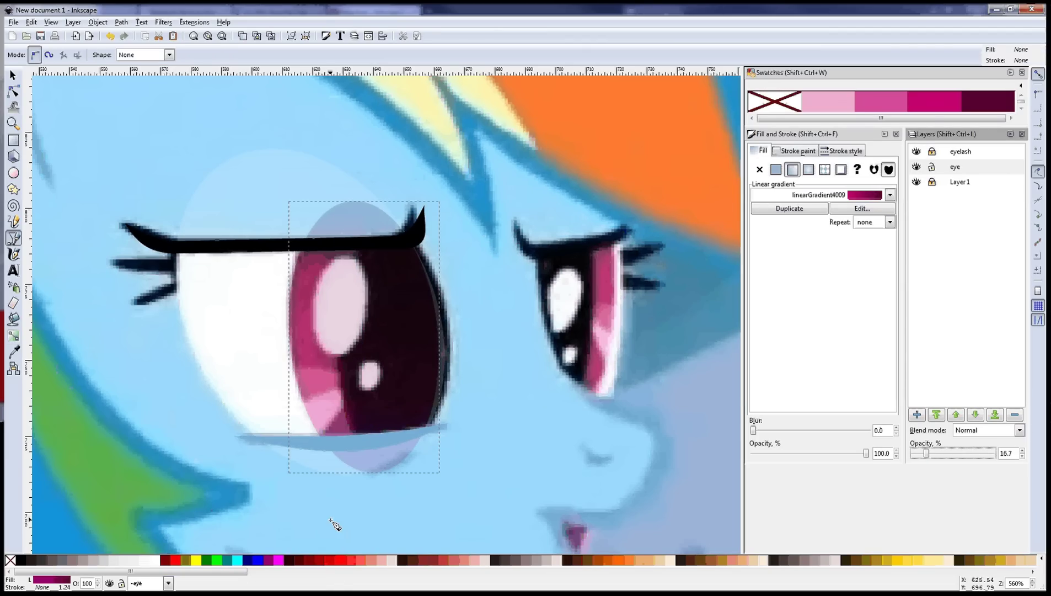
pyautogui.click(393, 378)
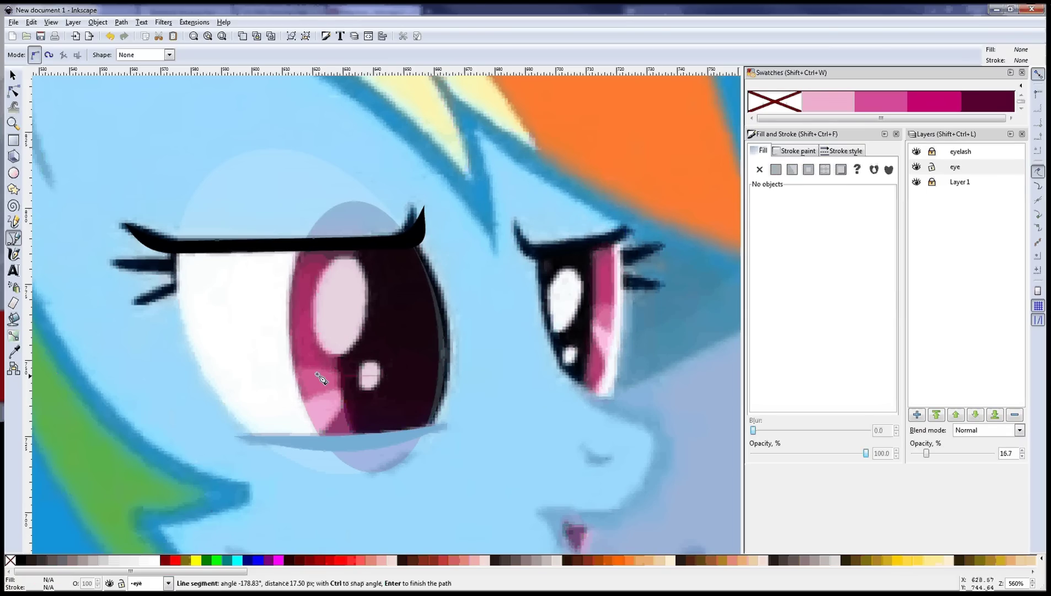
pyautogui.click(262, 362)
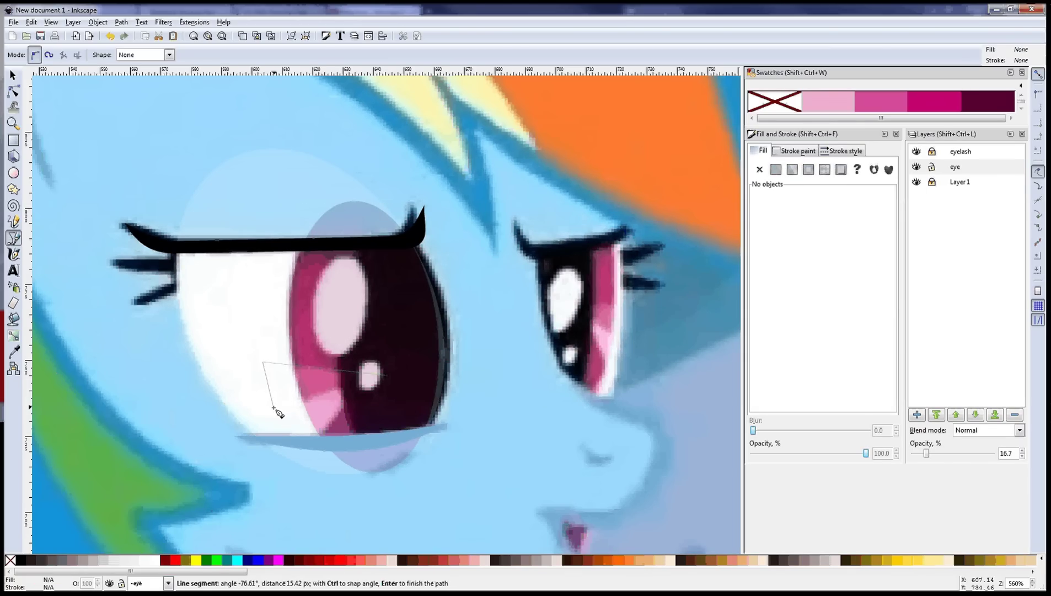
pyautogui.click(273, 408)
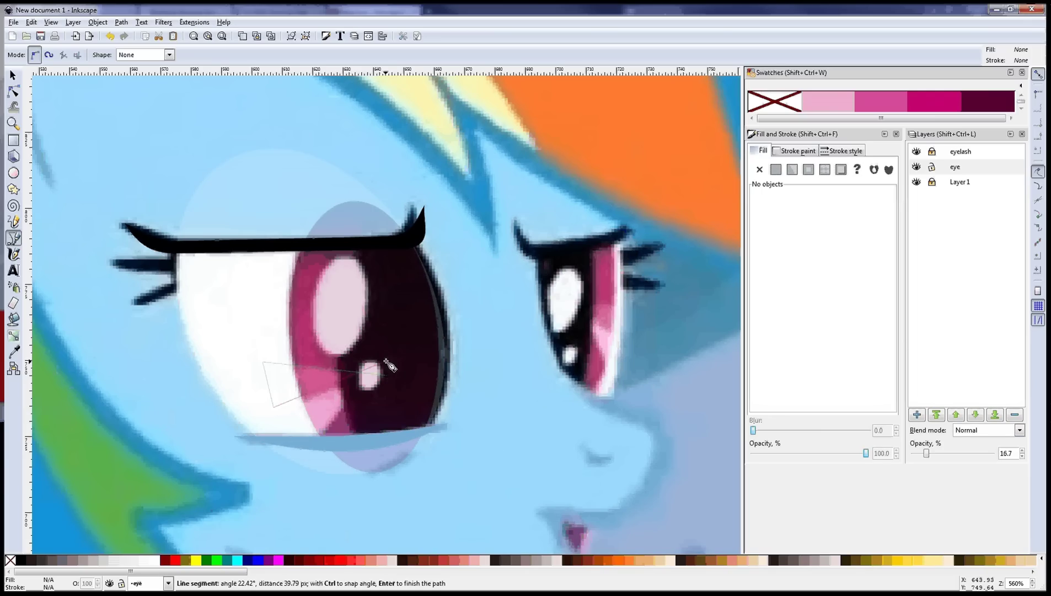
pyautogui.click(389, 380)
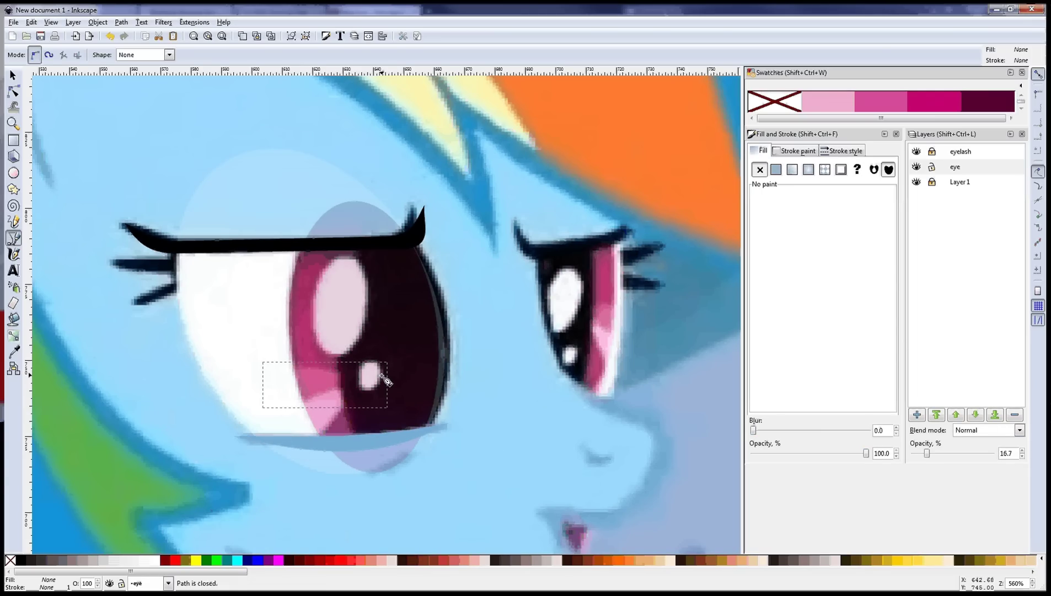
pyautogui.click(867, 107)
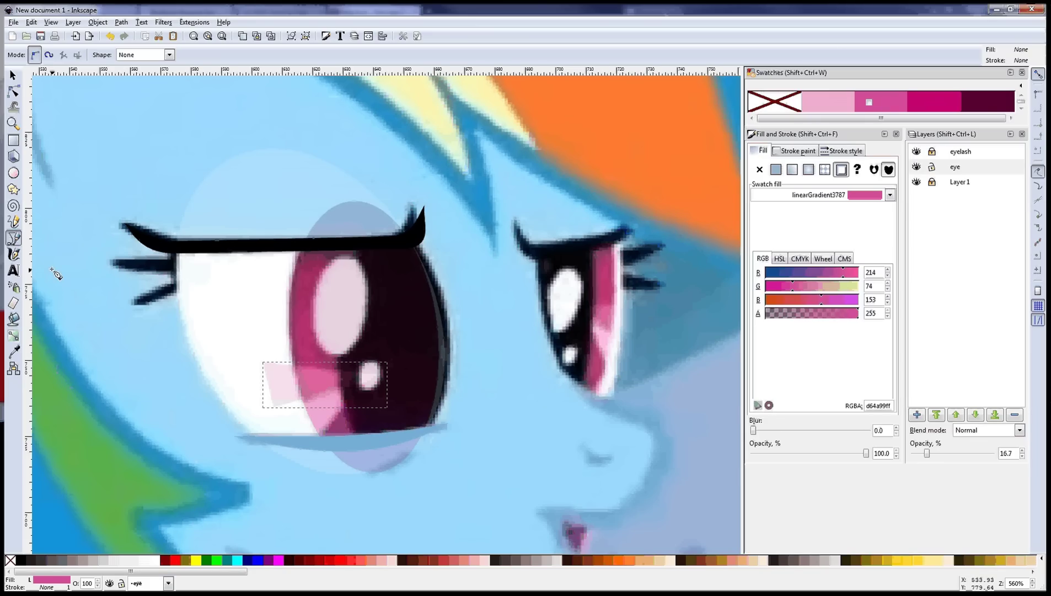
# Duplicate the pink triangle, move its two outer nodes to trace the lower iris highlight, and fill the copy with light pink f0aed0.
pyautogui.click(13, 75)
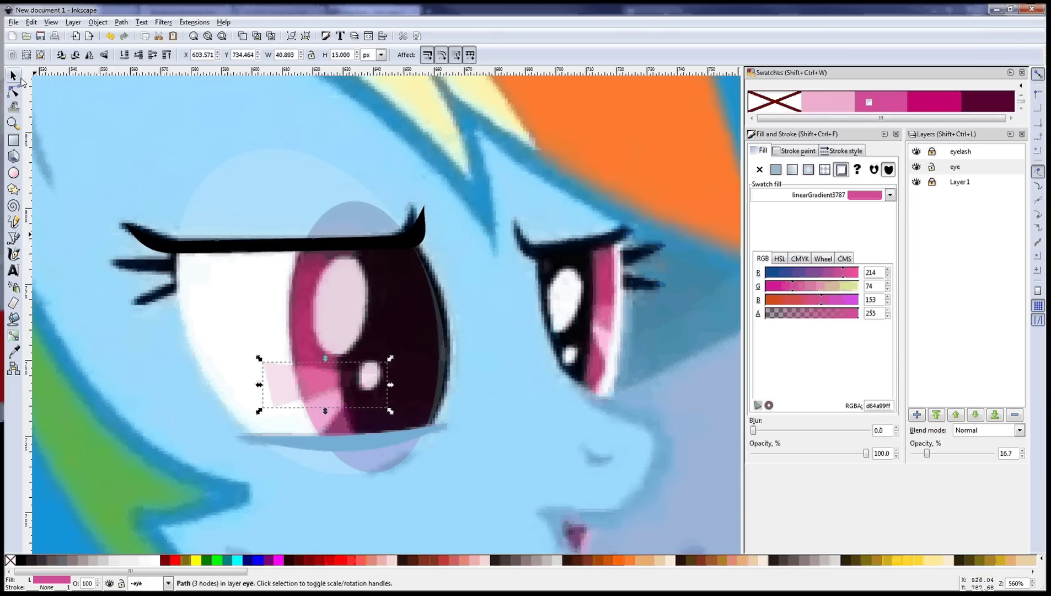
pyautogui.press('ctrl')
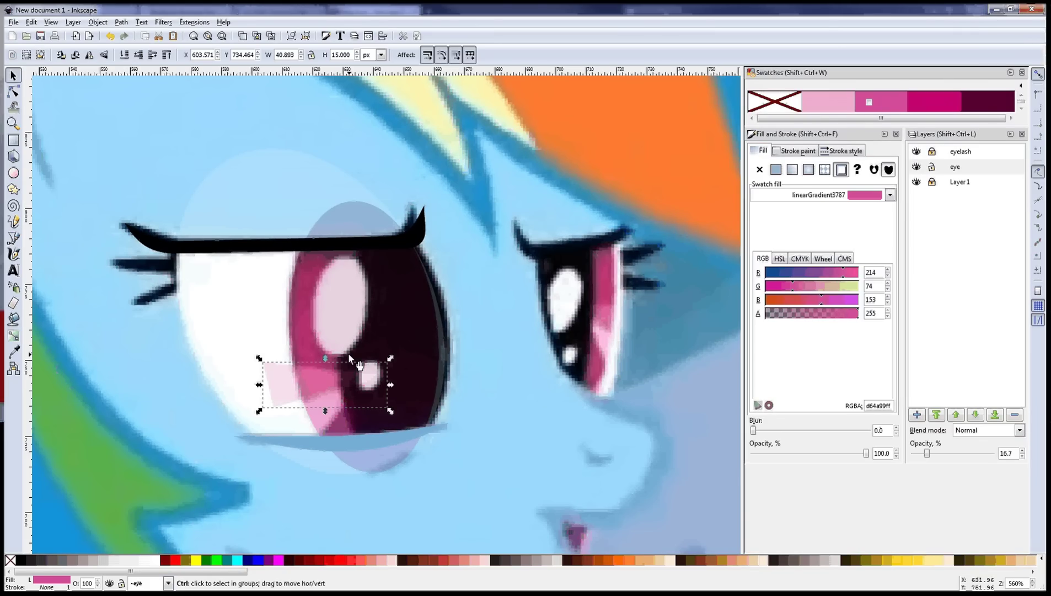
pyautogui.doubleClick(348, 357)
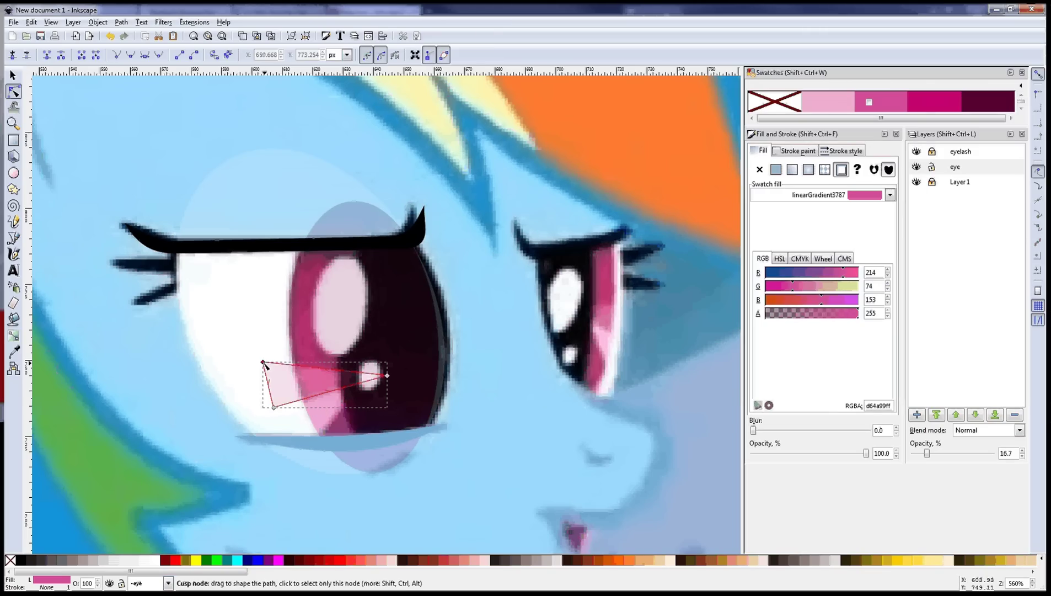
pyautogui.moveTo(264, 363); pyautogui.dragTo(305, 452)
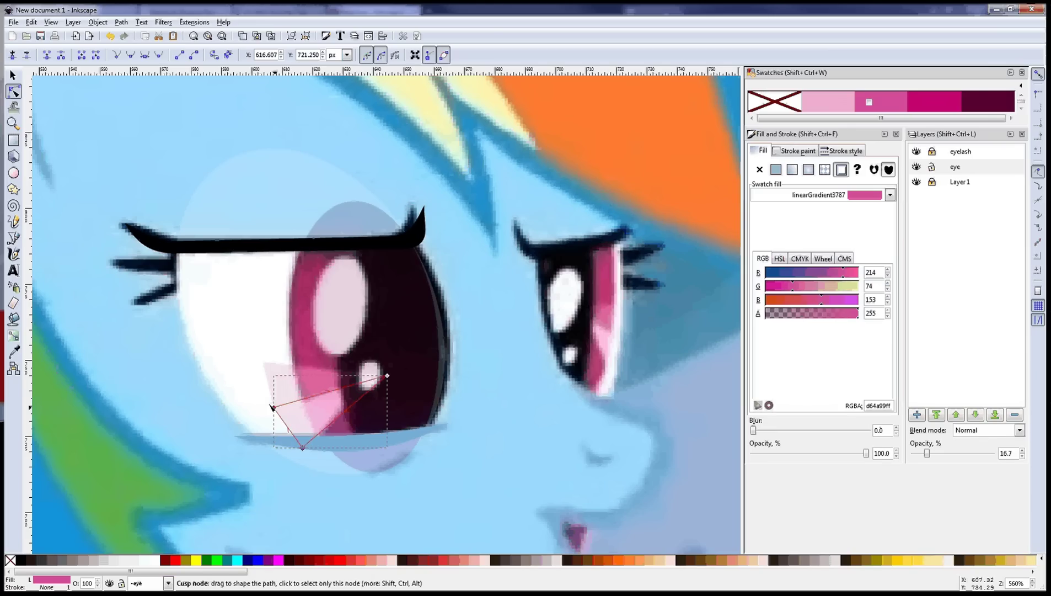
pyautogui.moveTo(270, 405)
pyautogui.mouseDown()
pyautogui.moveTo(262, 398)
pyautogui.moveTo(261, 414)
pyautogui.moveTo(252, 409)
pyautogui.mouseUp()
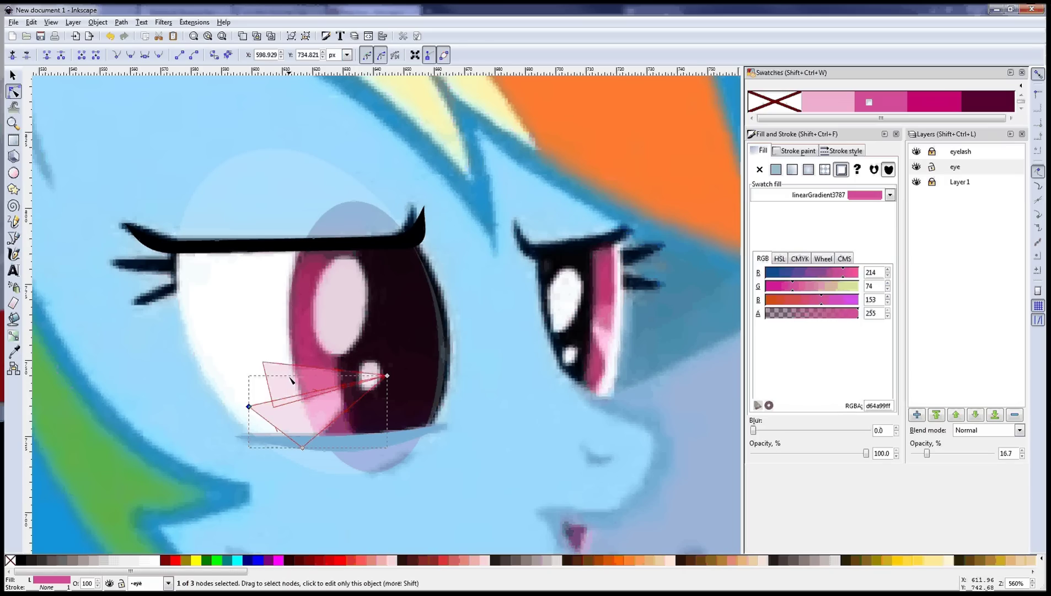
pyautogui.hscroll(2, 291, 380)
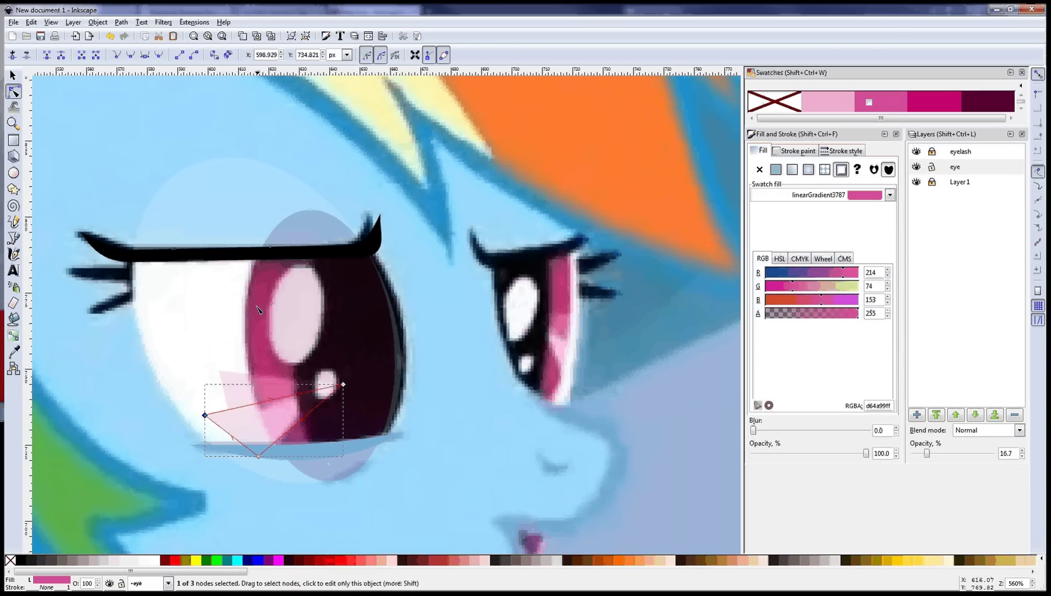
pyautogui.scroll(1, 230, 305)
pyautogui.hscroll(-1, 241, 317)
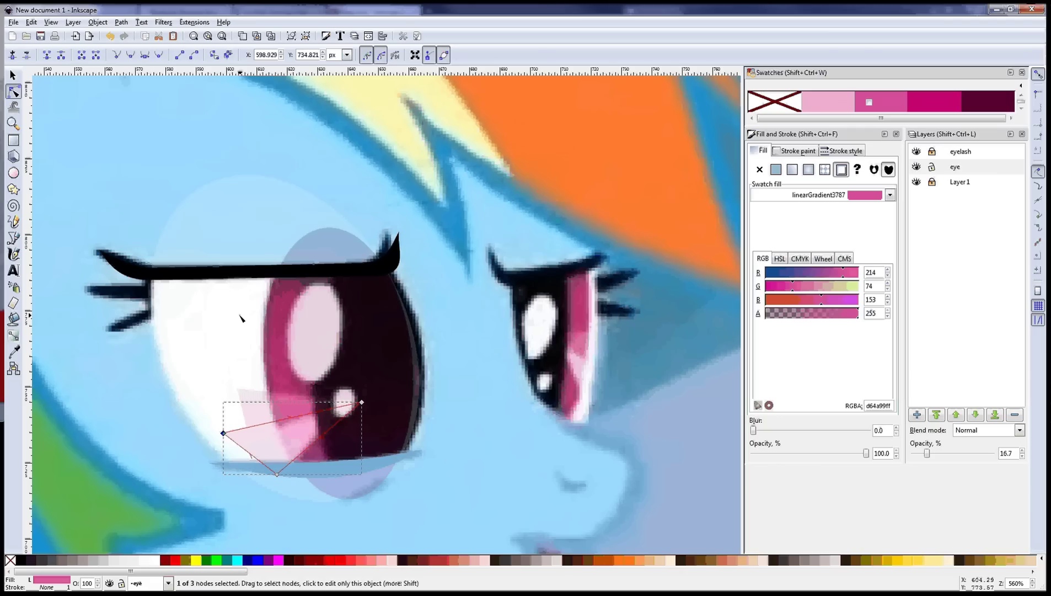
pyautogui.hscroll(-1, 240, 317)
pyautogui.scroll(-1, 255, 302)
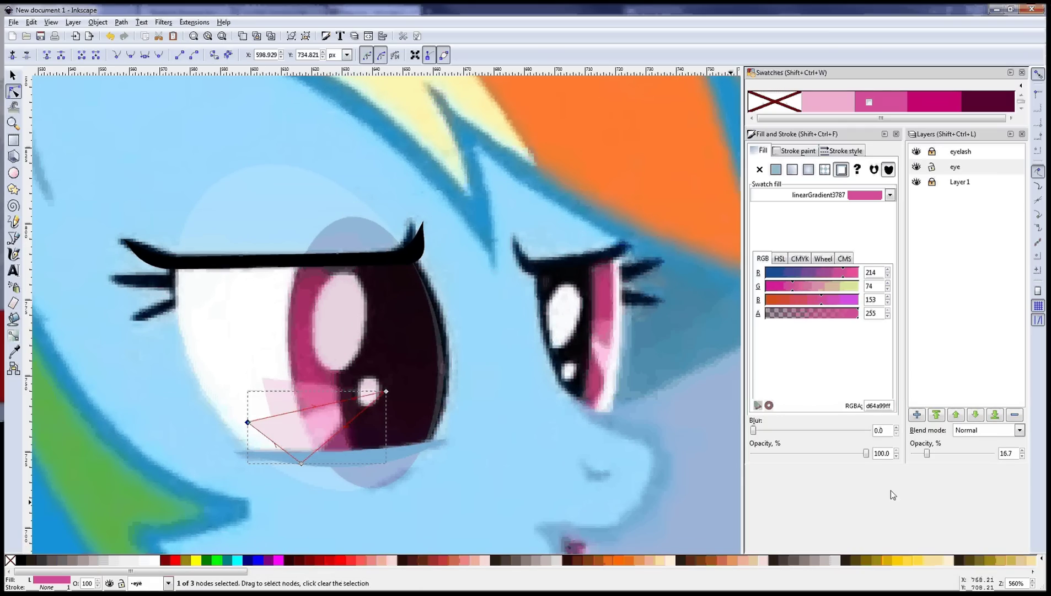
pyautogui.moveTo(926, 456); pyautogui.dragTo(933, 454)
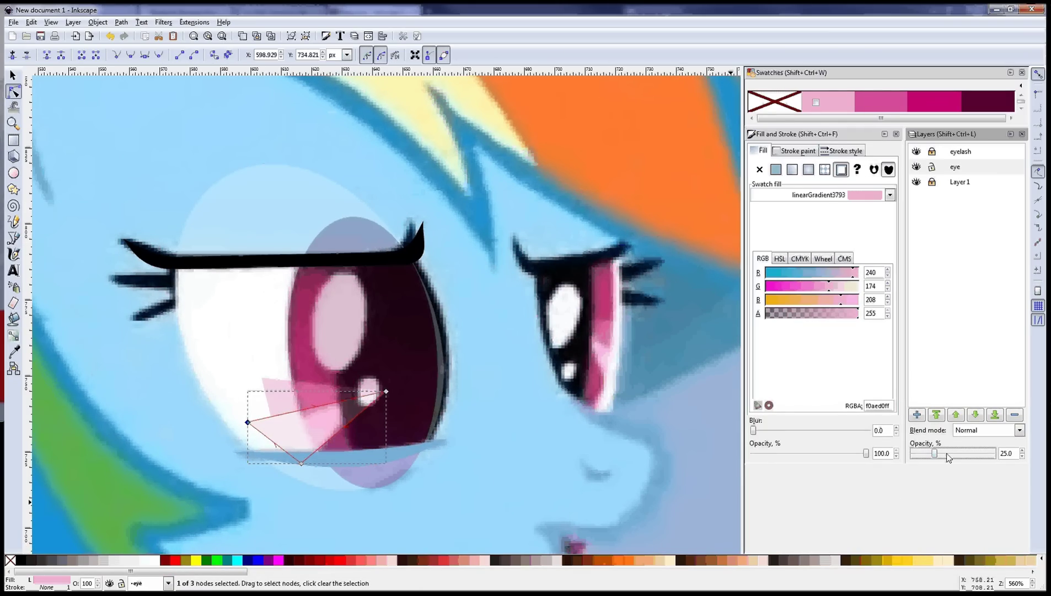
# Restore the eye layer's opacity to 100% and group the two pink highlight triangles.
pyautogui.moveTo(948, 456); pyautogui.dragTo(992, 454)
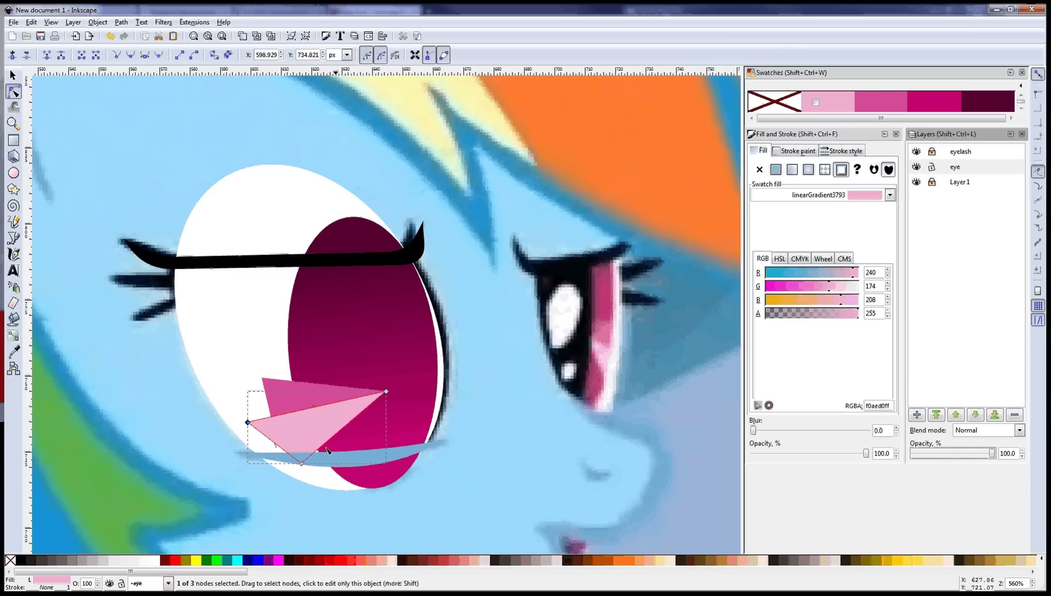
pyautogui.click(14, 76)
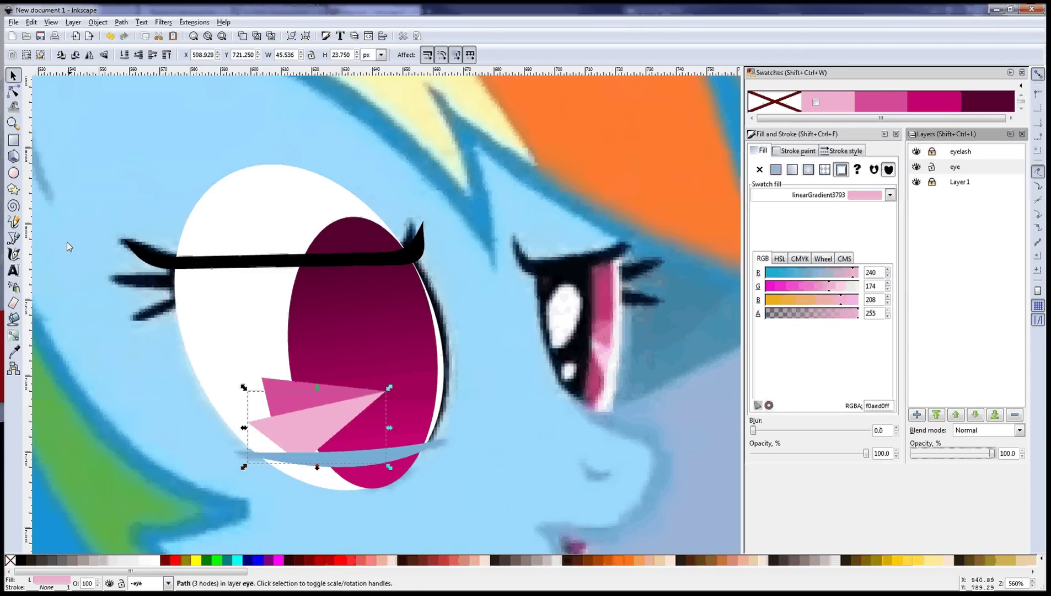
pyautogui.keyDown('shift'); pyautogui.click(284, 406); pyautogui.keyUp('shift')
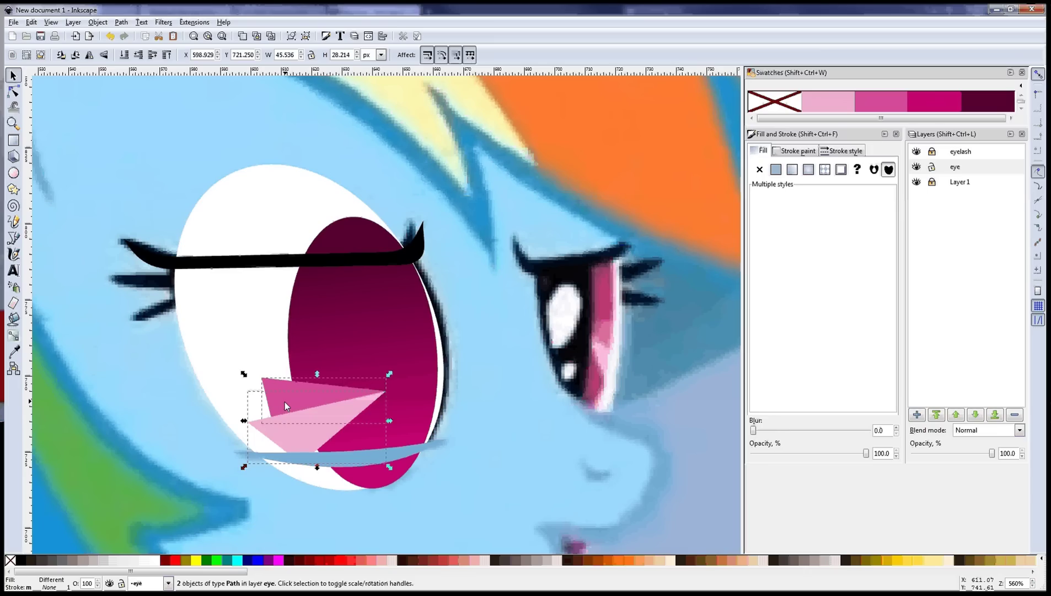
pyautogui.hotkey('ctrl', 'g')
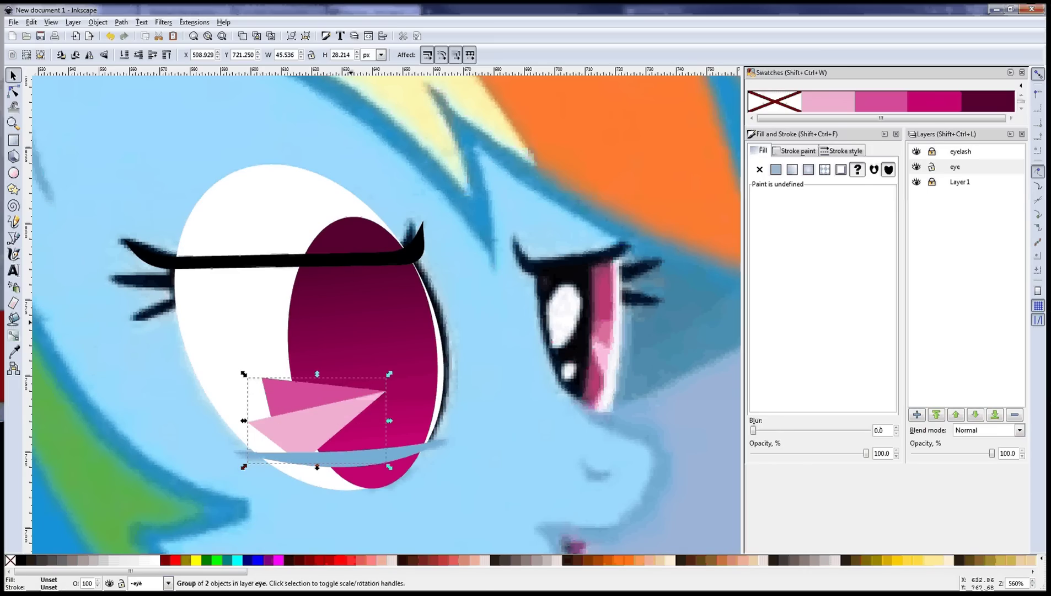
# Clone the iris ellipse in place and group the original ellipse underneath with the pink triangles.
pyautogui.click(351, 324)
pyautogui.press('pageup')
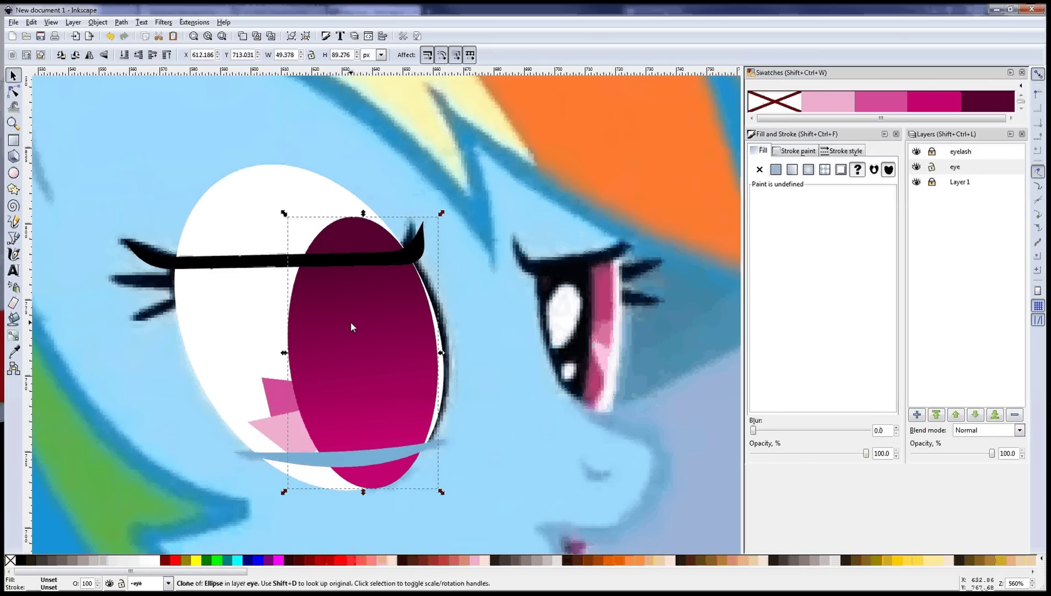
pyautogui.press('shift')
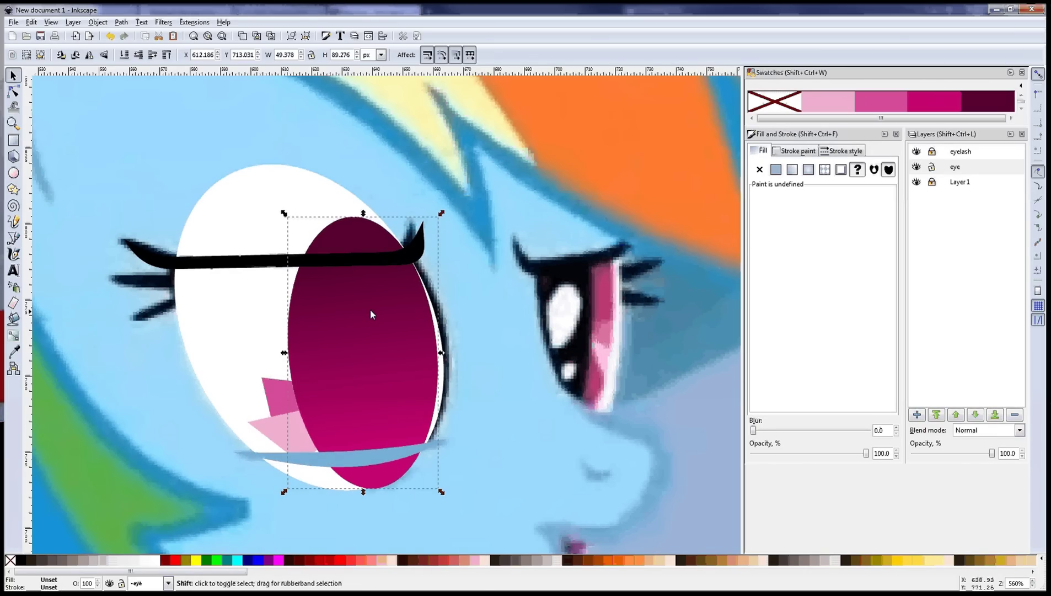
pyautogui.keyDown('alt'); pyautogui.click(371, 314); pyautogui.keyUp('alt')
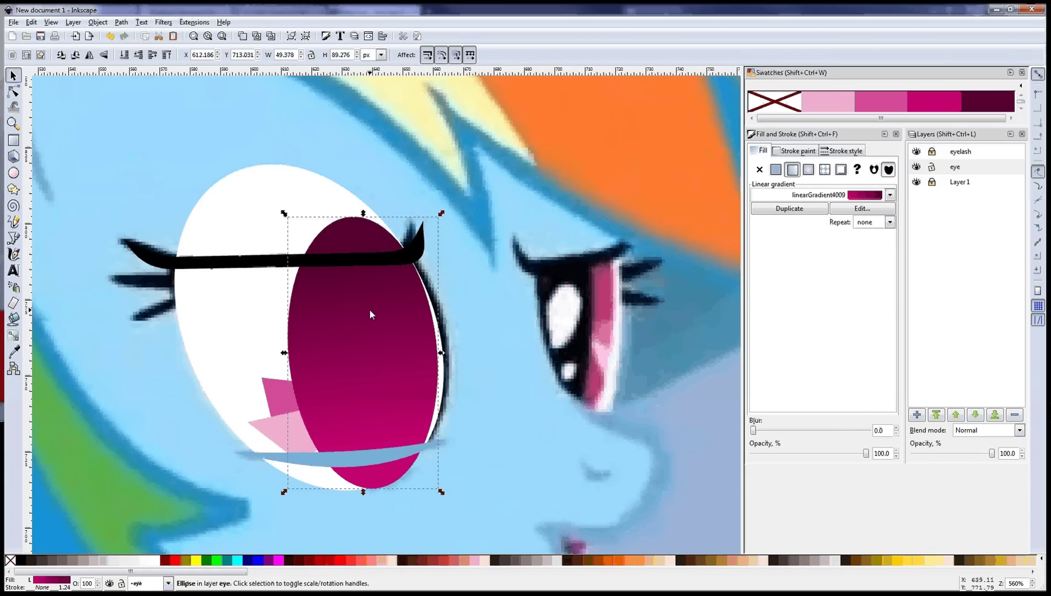
pyautogui.keyDown('shift'); pyautogui.click(276, 390); pyautogui.keyUp('shift')
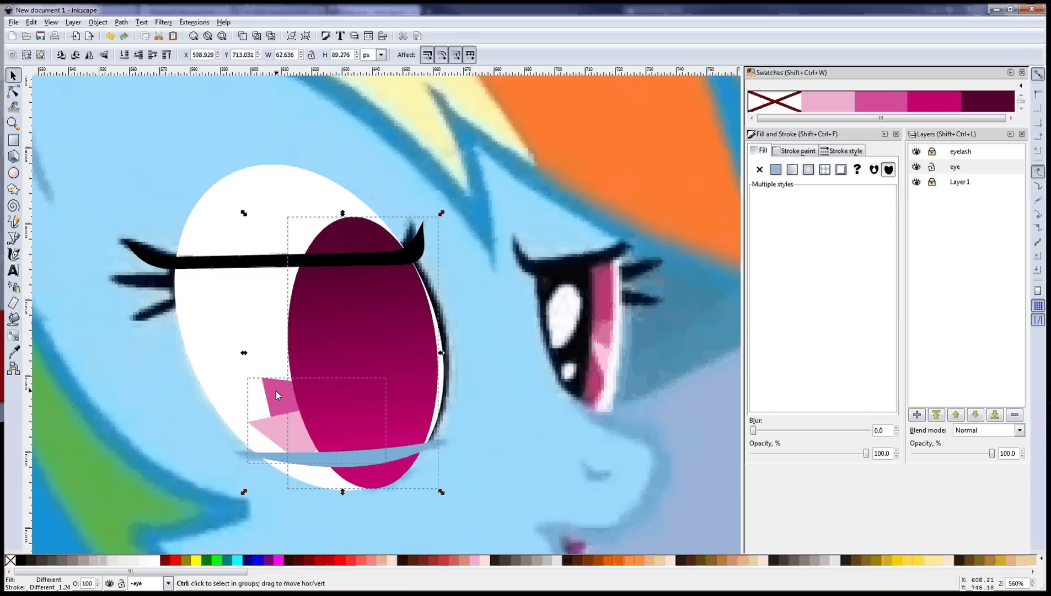
pyautogui.hotkey('ctrl', 'g')
# Clip the iris and triangle group to the outline of the cloned ellipse.
pyautogui.keyDown('alt'); pyautogui.keyDown('shift'); pyautogui.click(359, 325); pyautogui.keyUp('shift'); pyautogui.keyUp('alt')
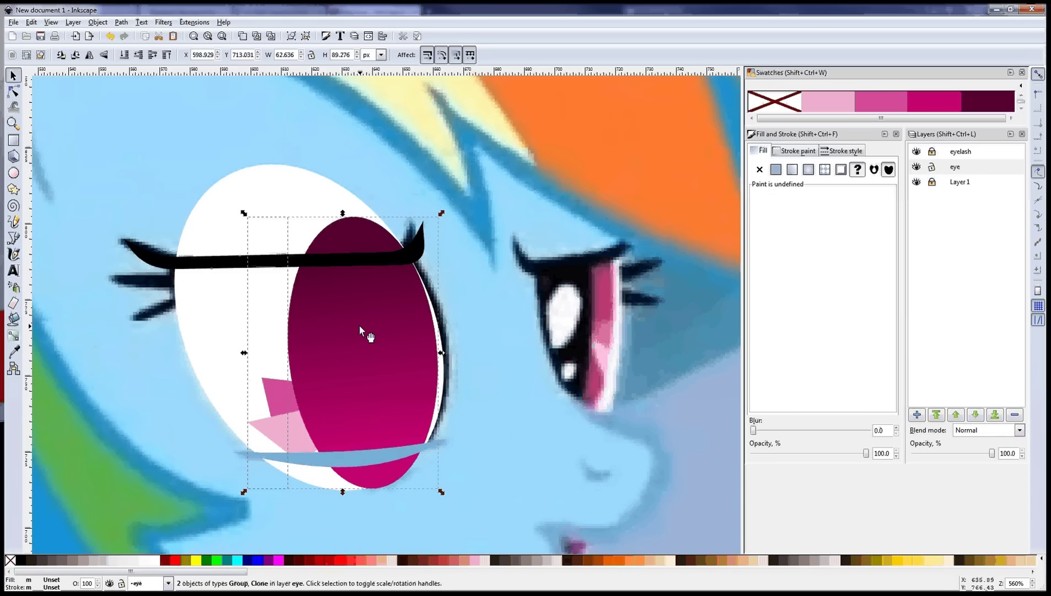
pyautogui.rightClick(359, 326)
pyautogui.click(393, 492)
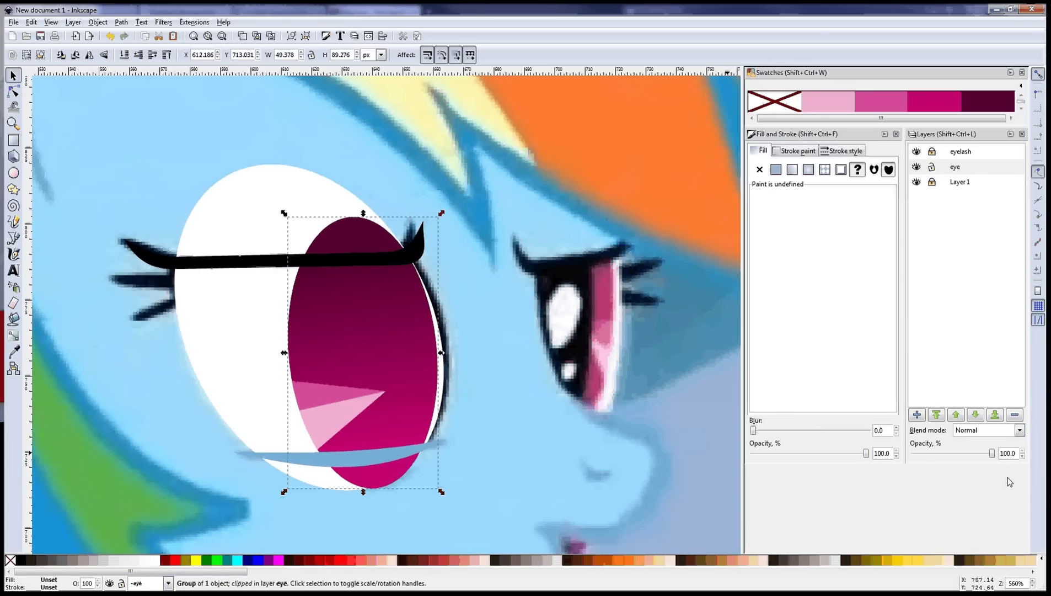
# Lower the eye layer's opacity to about 26%, draw a white ellipse about 37 × 65 px for the pupil and move it over the pupil.
pyautogui.click(989, 457)
pyautogui.moveTo(989, 458); pyautogui.dragTo(935, 458)
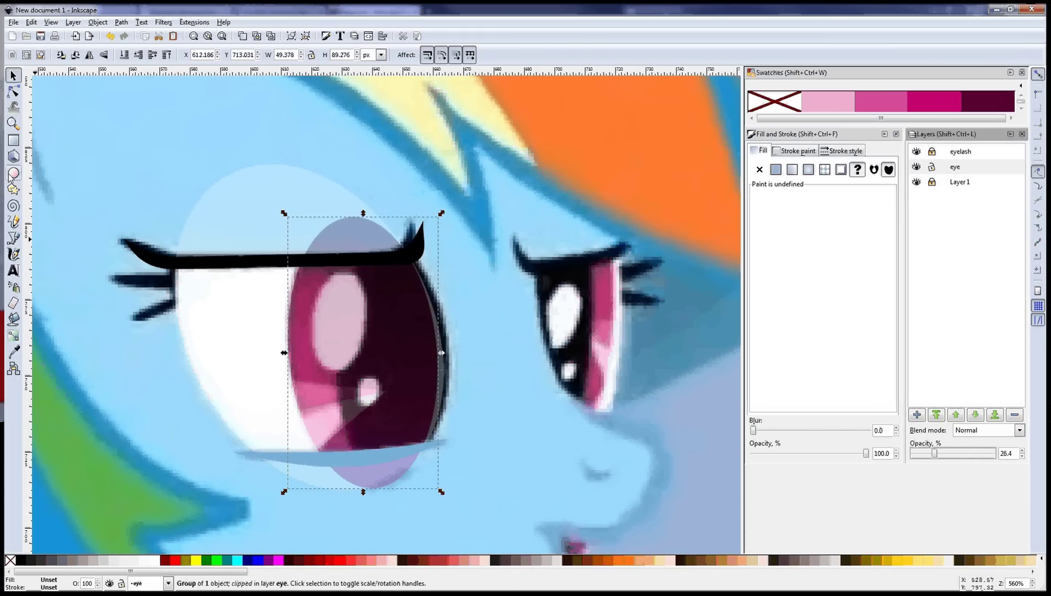
pyautogui.click(13, 174)
pyautogui.moveTo(373, 307); pyautogui.dragTo(463, 460)
pyautogui.click(12, 75)
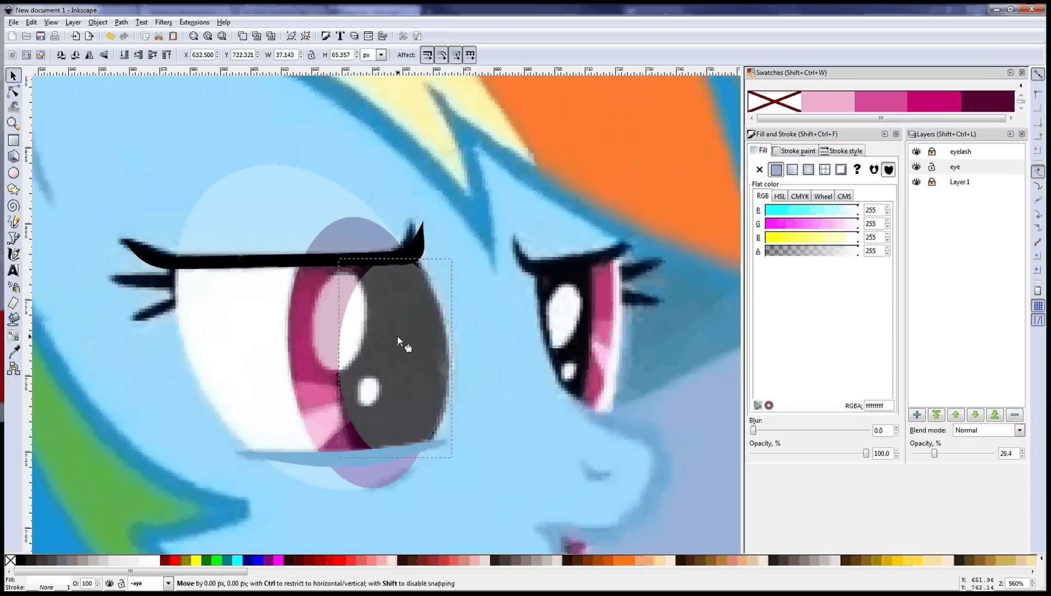
pyautogui.moveTo(398, 335); pyautogui.dragTo(395, 348)
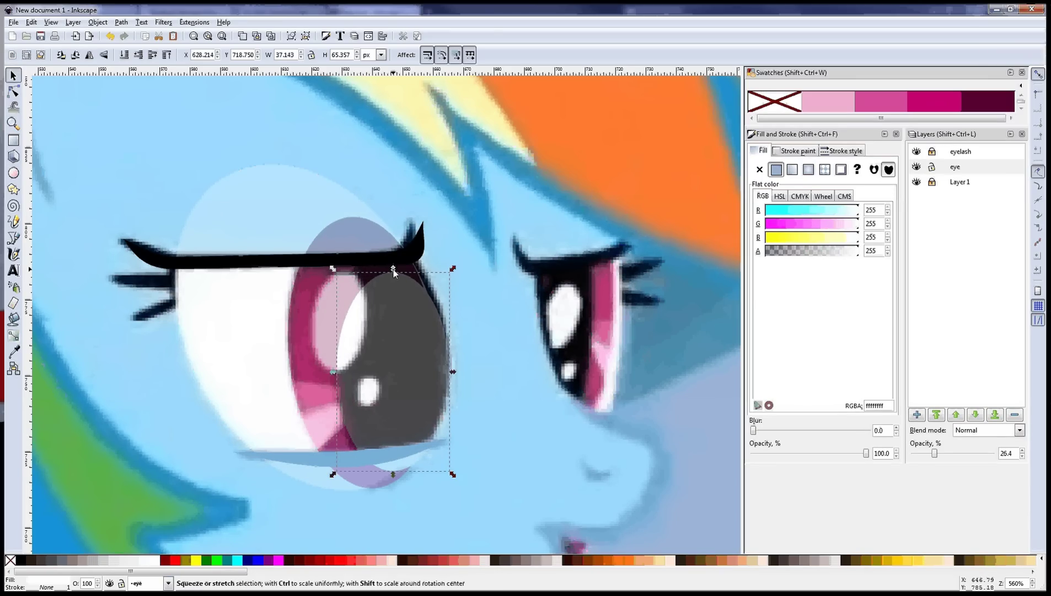
# Stretch the pupil ellipse upward to about 77 px tall, align it with the reference pupil and fill it with black.
pyautogui.moveTo(393, 269); pyautogui.dragTo(387, 233)
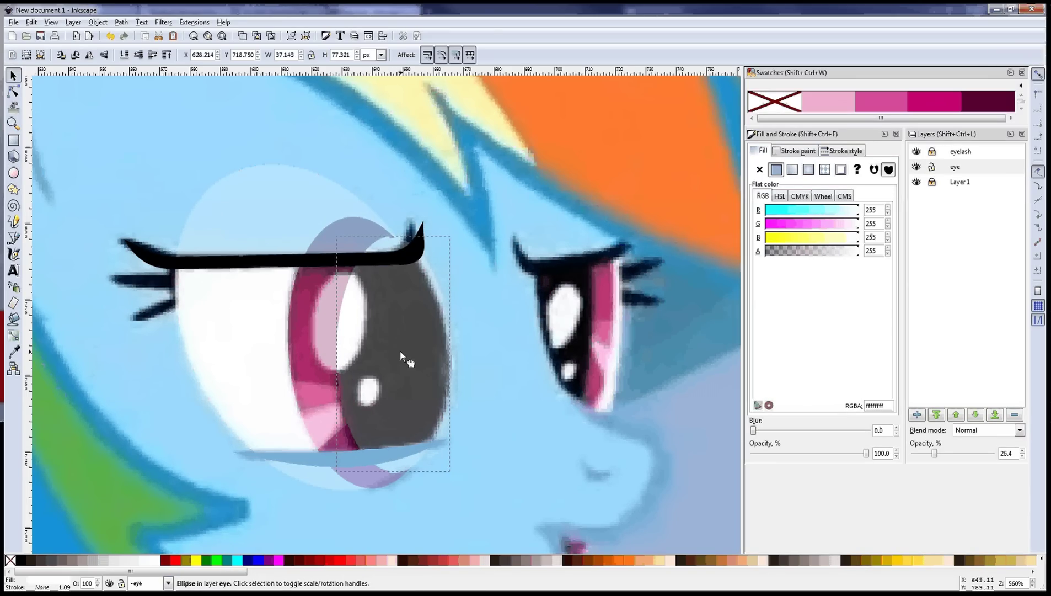
pyautogui.moveTo(400, 350); pyautogui.dragTo(400, 353)
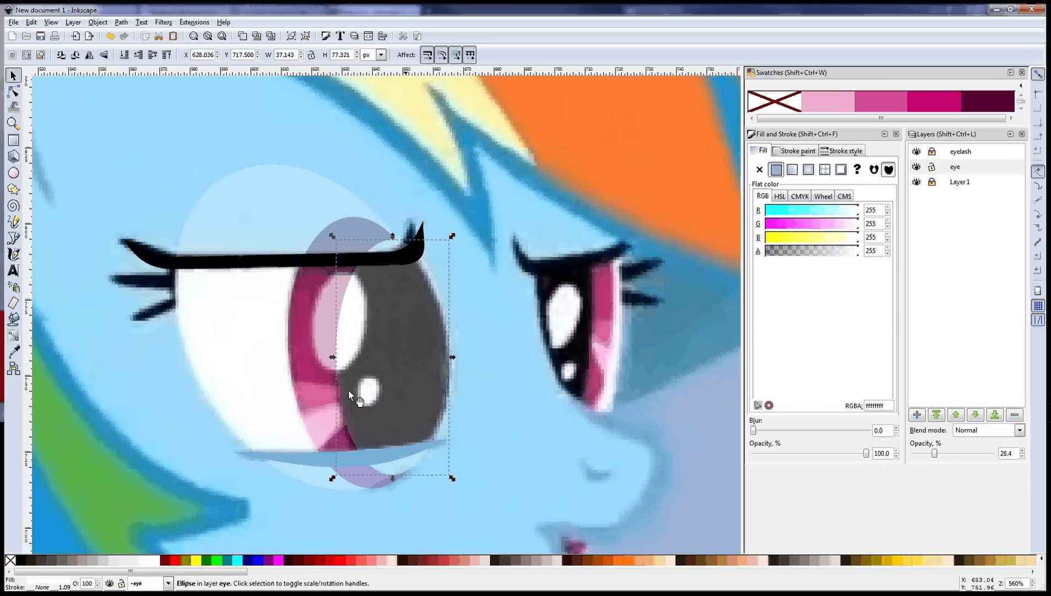
pyautogui.click(21, 560)
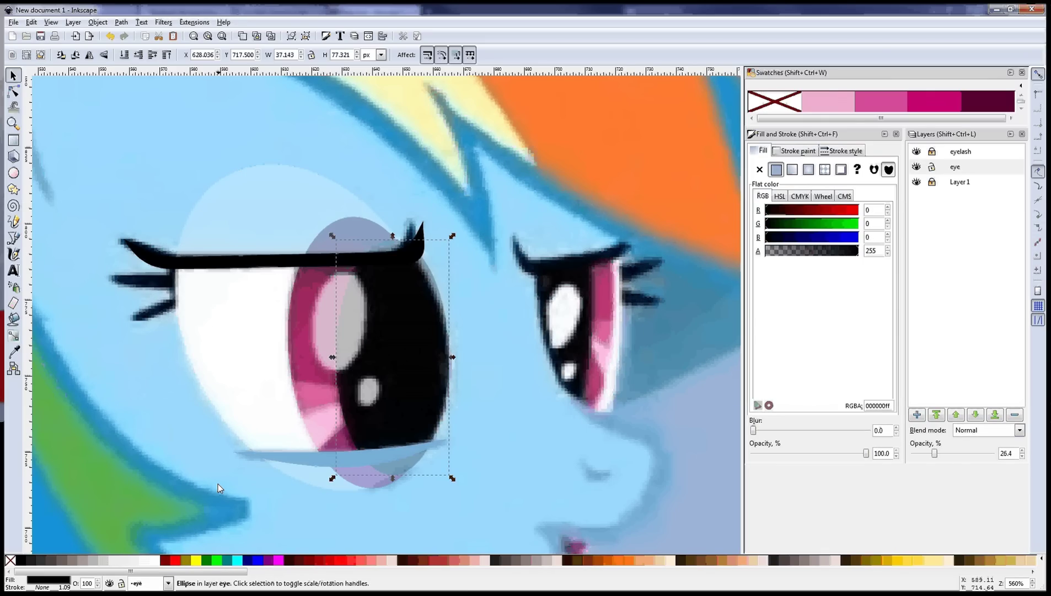
# Draw a white ellipse about 17 × 33 px over the large eye highlight and tilt it to match the reference.
pyautogui.click(14, 173)
pyautogui.moveTo(370, 282); pyautogui.dragTo(322, 368)
pyautogui.press('s')
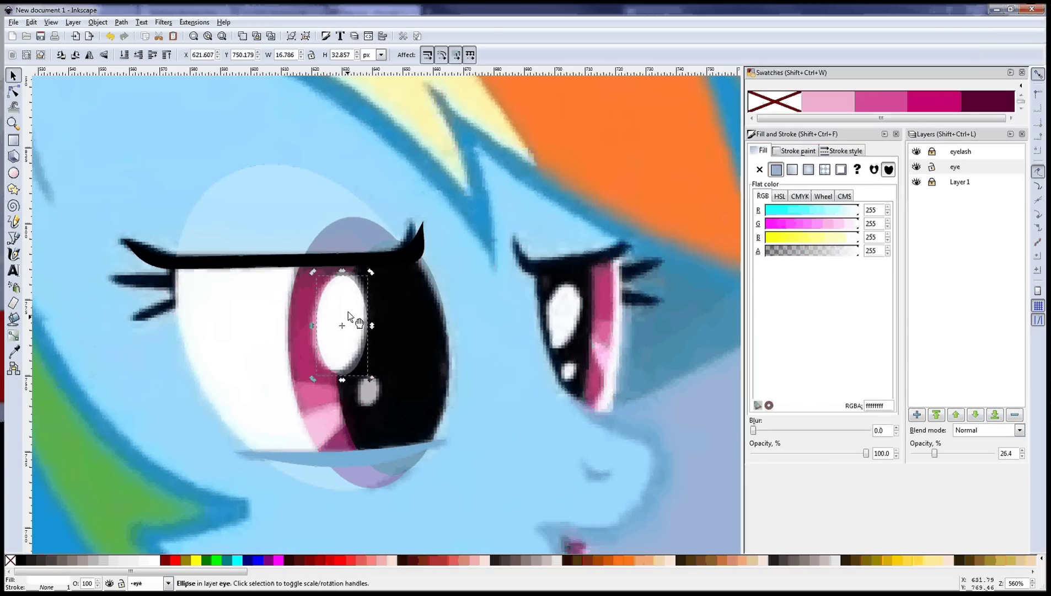
pyautogui.moveTo(366, 284); pyautogui.dragTo(351, 299)
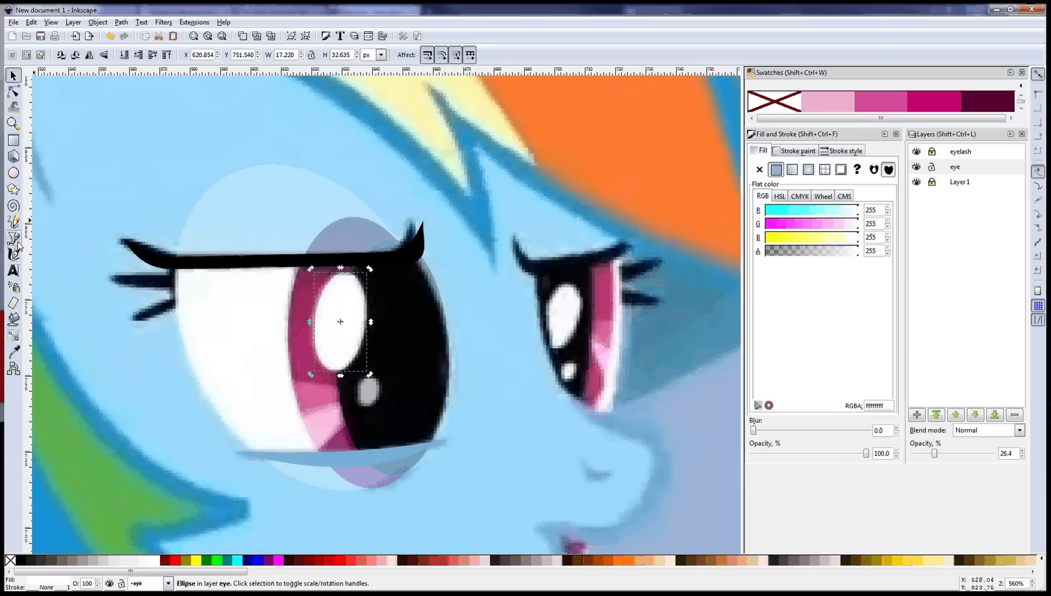
# Add a tilted white ellipse about 7 × 12 px over the small pupil highlight and restore the eye layer's opacity to 100%.
pyautogui.click(13, 174)
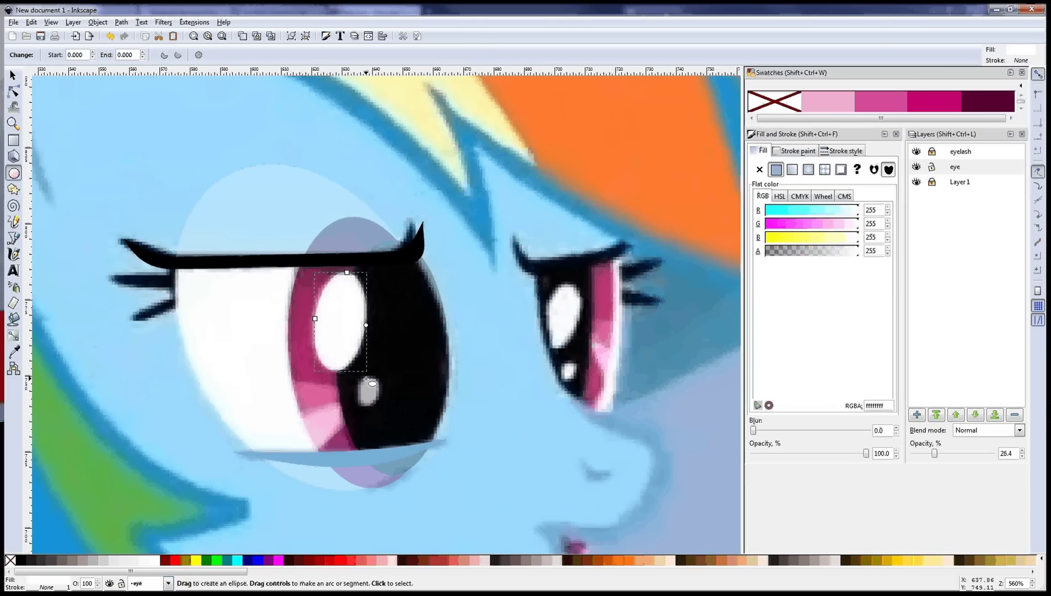
pyautogui.moveTo(366, 379); pyautogui.dragTo(390, 417)
pyautogui.press('s')
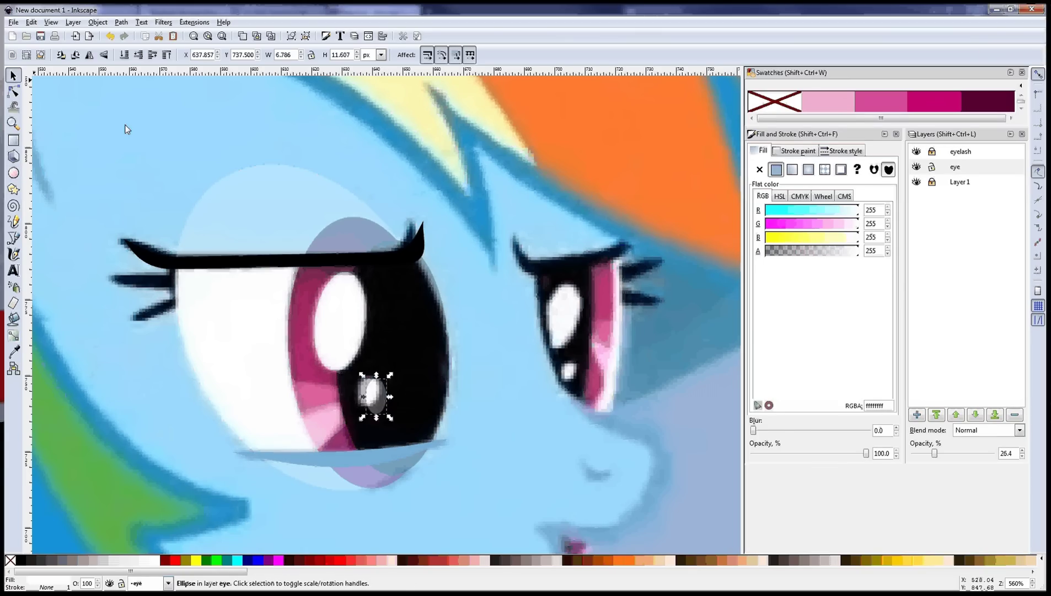
pyautogui.click(377, 403)
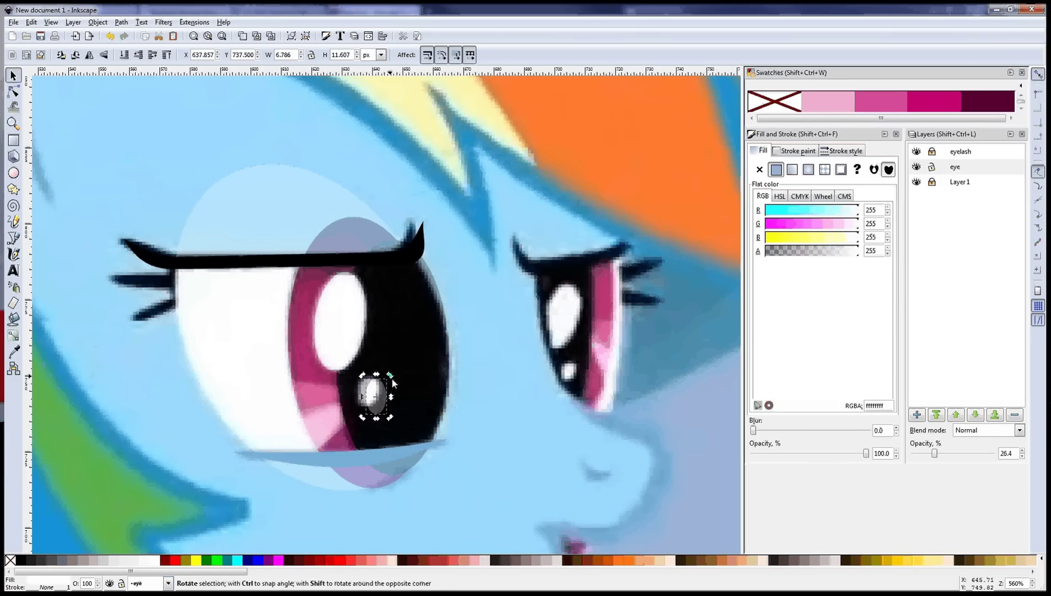
pyautogui.moveTo(390, 376); pyautogui.dragTo(370, 408)
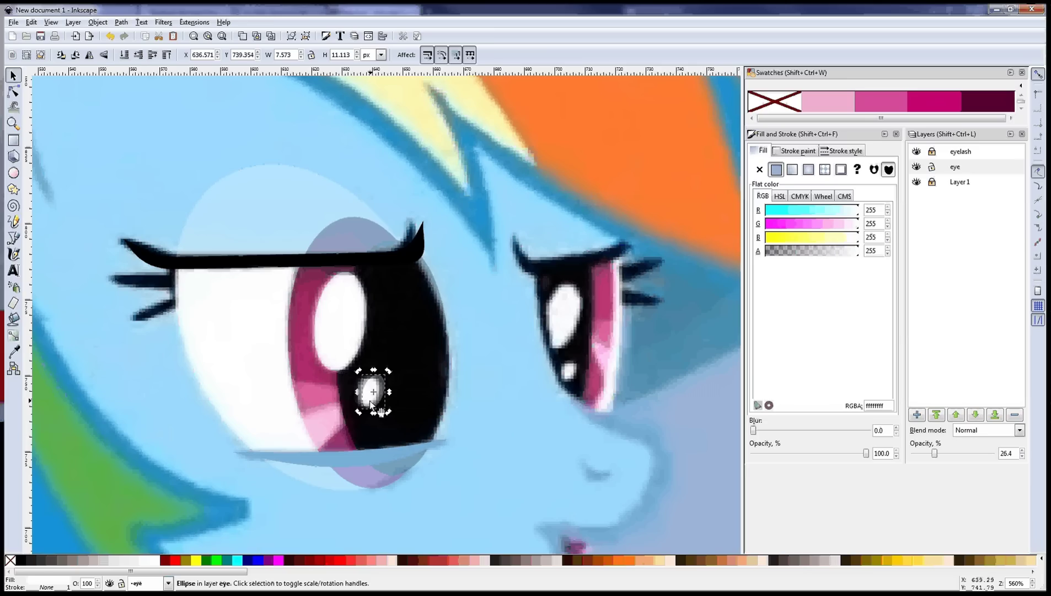
pyautogui.click(481, 345)
pyautogui.moveTo(935, 453); pyautogui.dragTo(1005, 451)
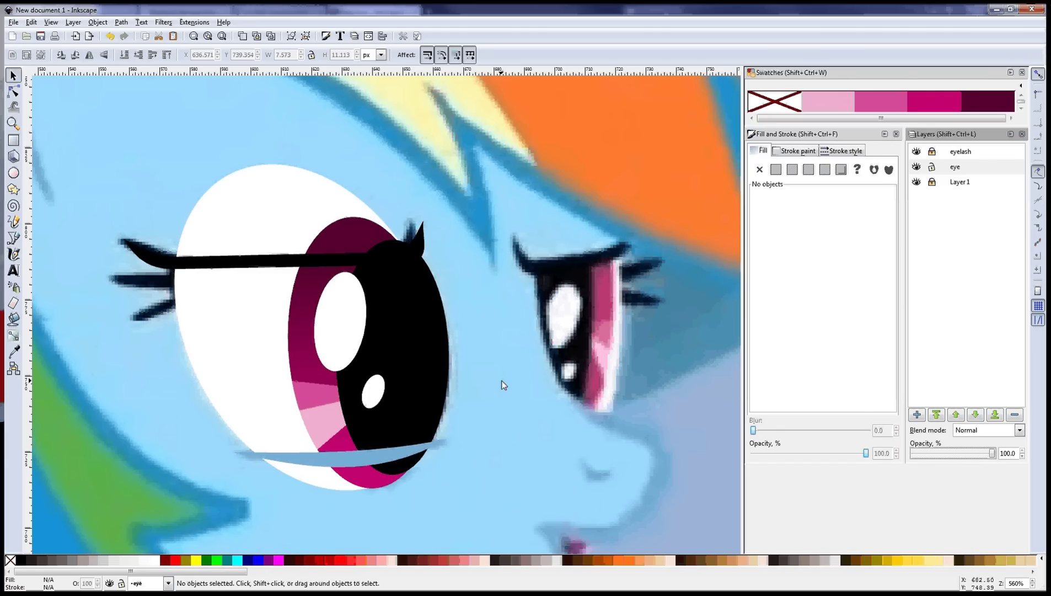
# Duplicate the white eyeball ellipse above the iris and pupil and convert the copy to a path.
pyautogui.click(271, 219)
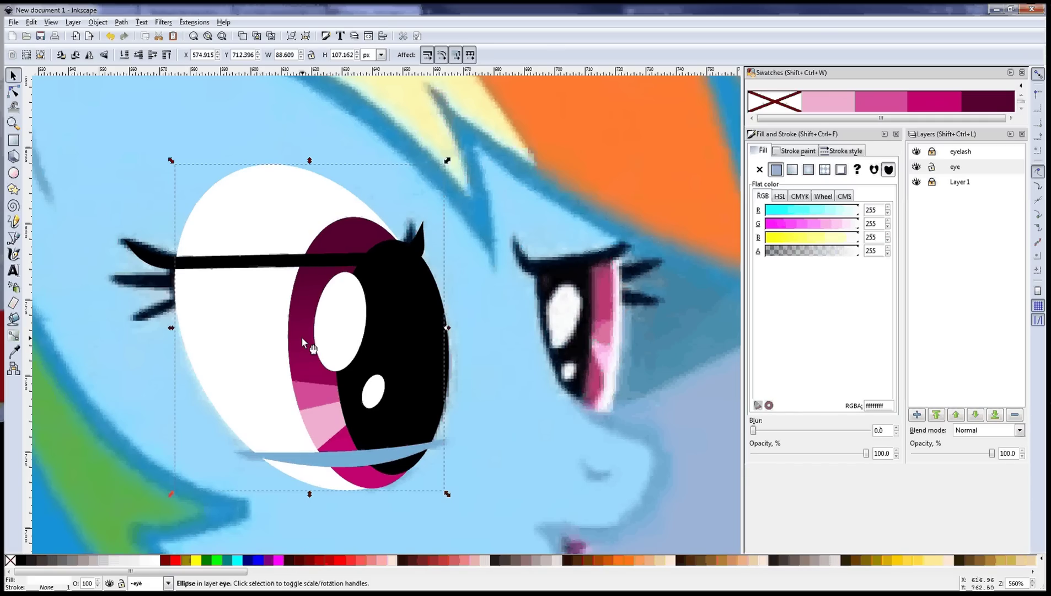
pyautogui.press('pageup')
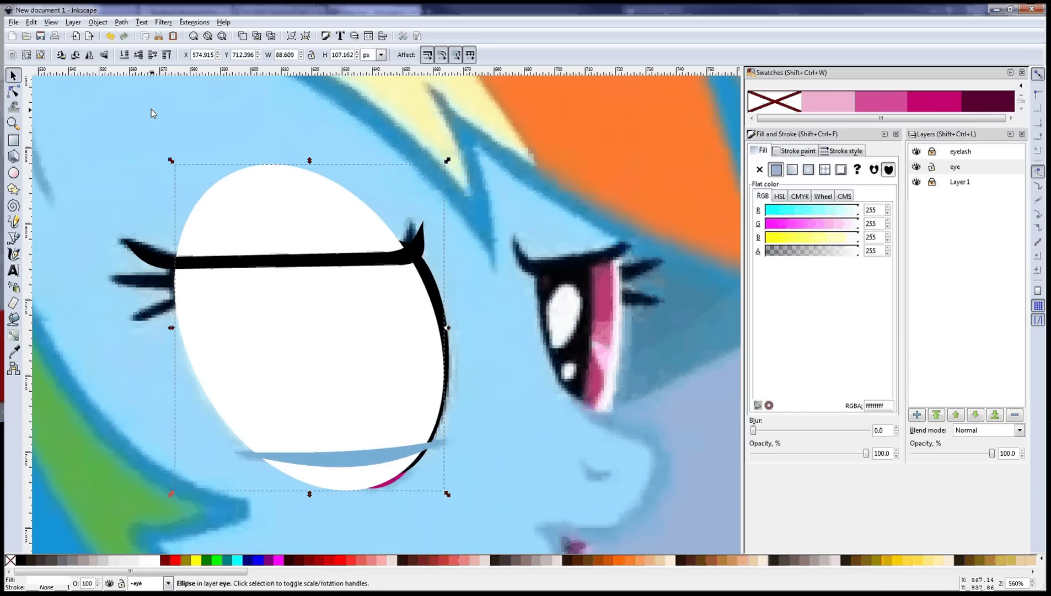
pyautogui.click(15, 92)
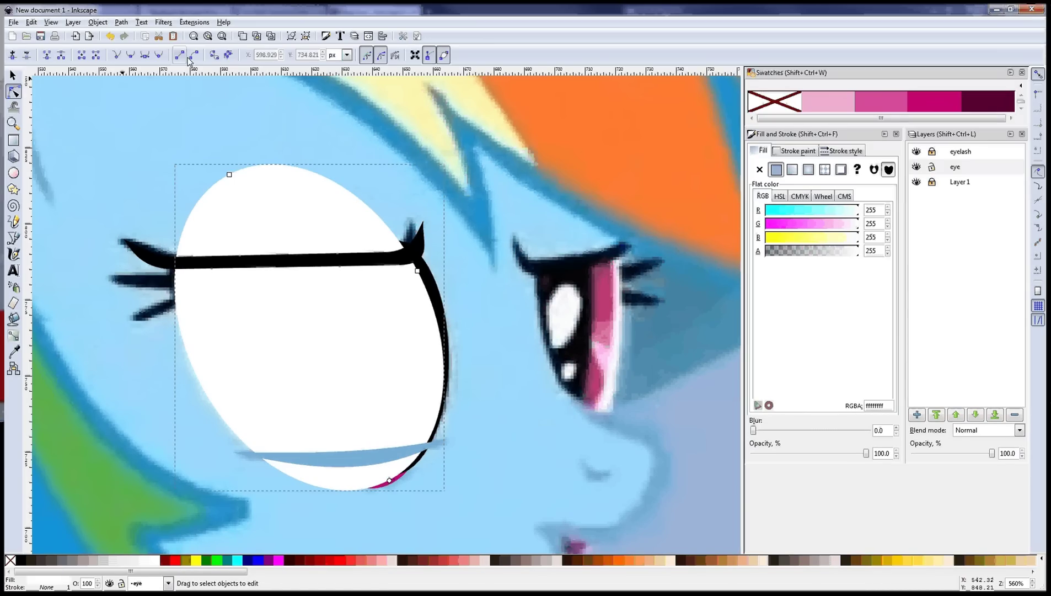
pyautogui.click(214, 55)
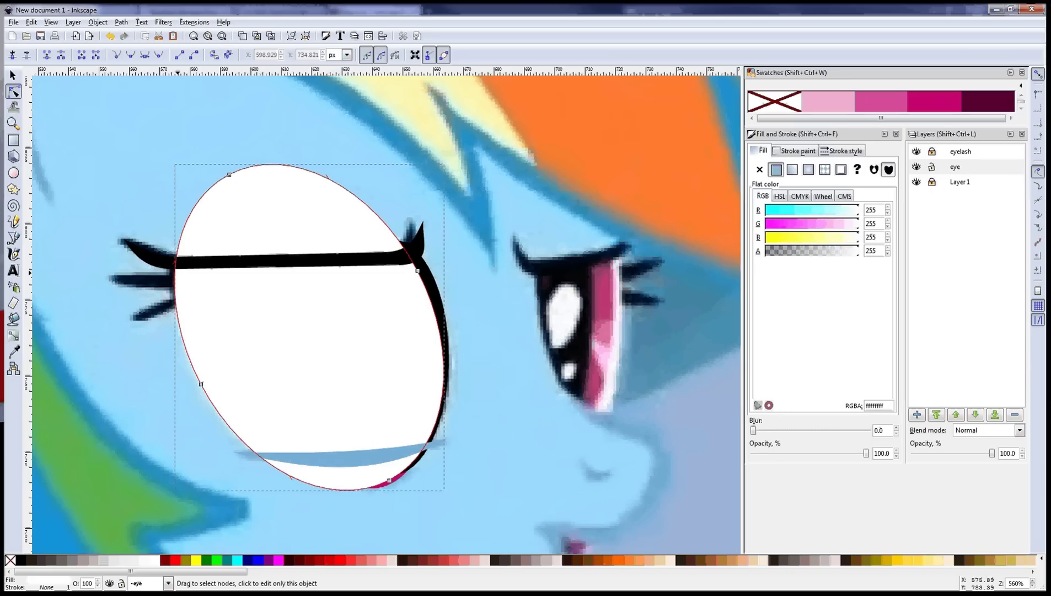
# Add nodes to the copied eyeball path where its outline crosses the upper lash line and the lower eyelid line.
pyautogui.click(175, 263)
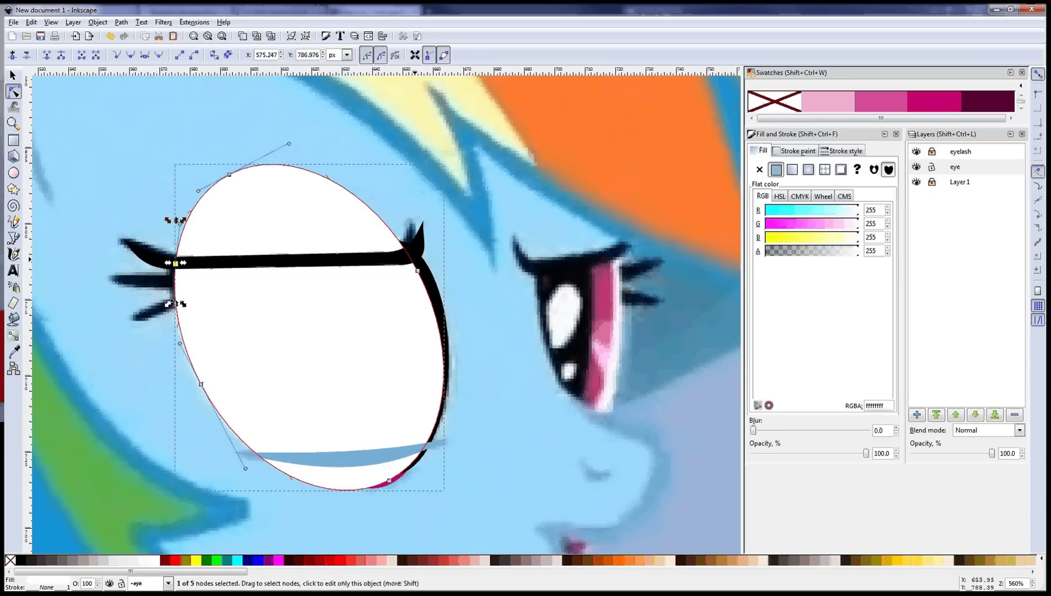
pyautogui.click(412, 260)
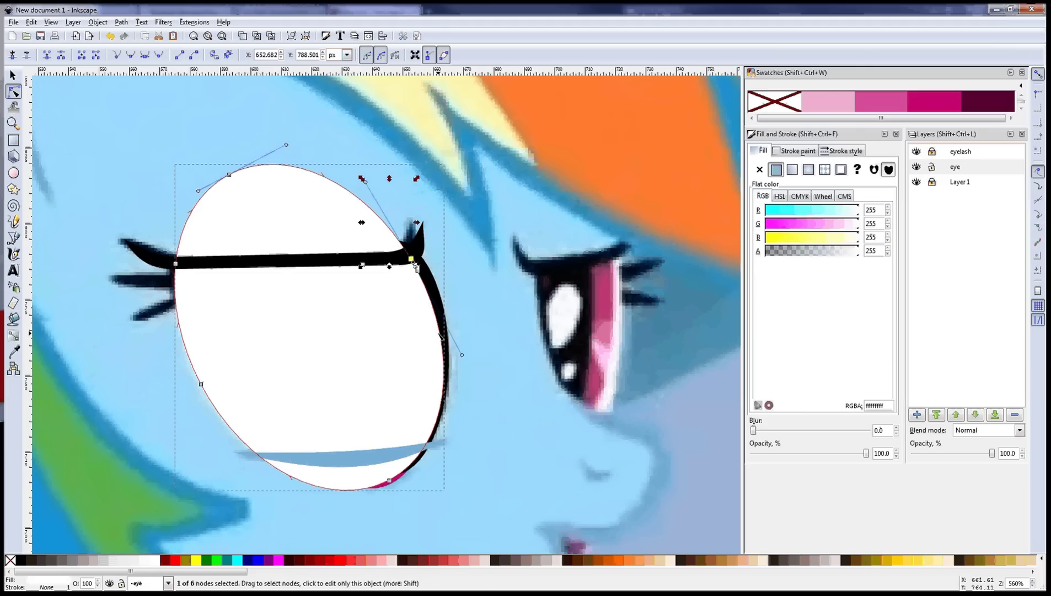
pyautogui.click(433, 457)
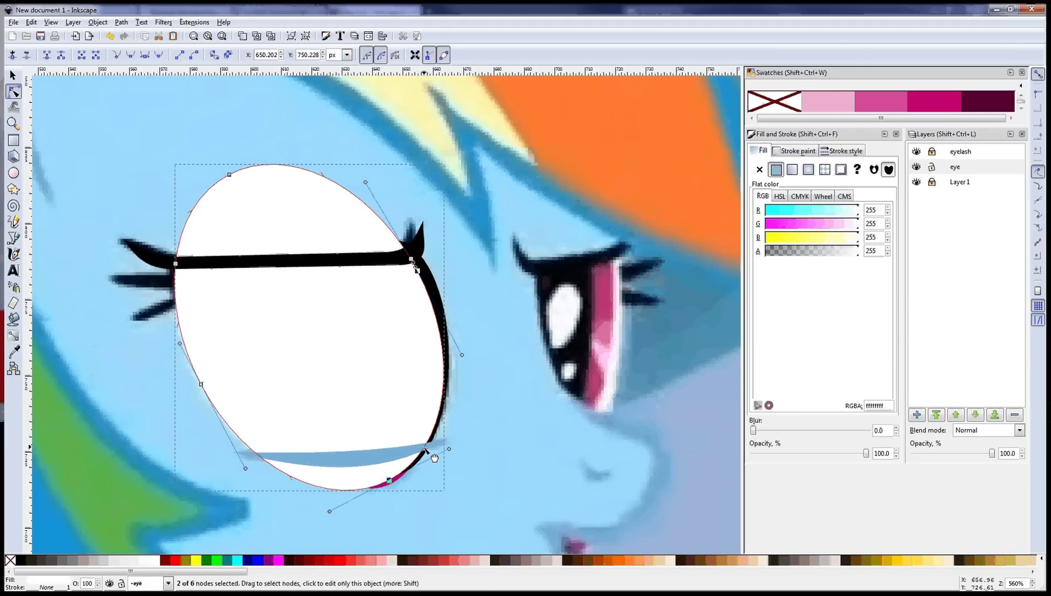
pyautogui.doubleClick(425, 445)
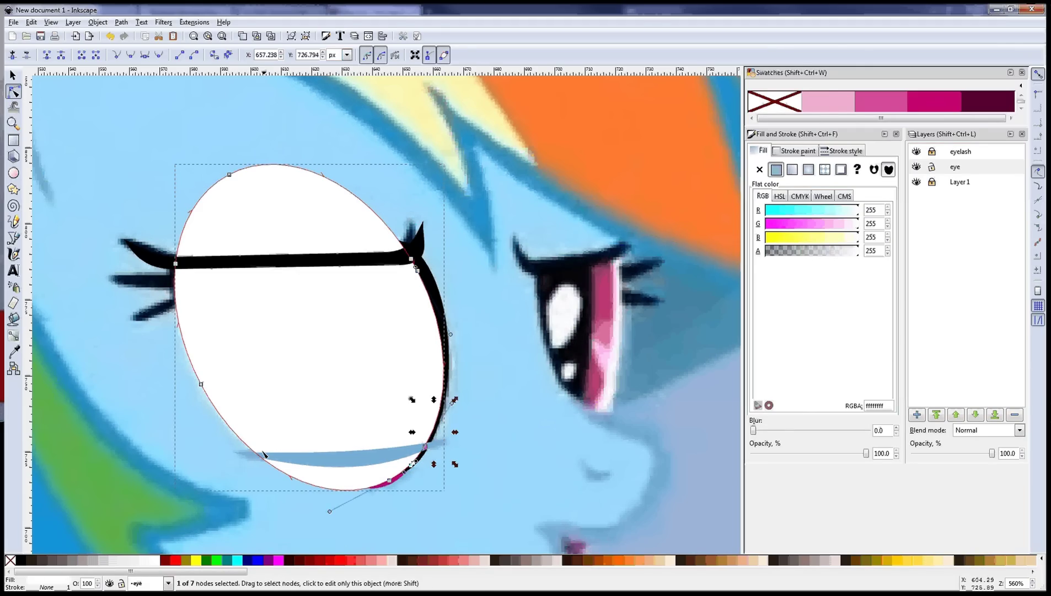
pyautogui.click(261, 454)
pyautogui.doubleClick(261, 458)
pyautogui.scroll(3, 261, 458)
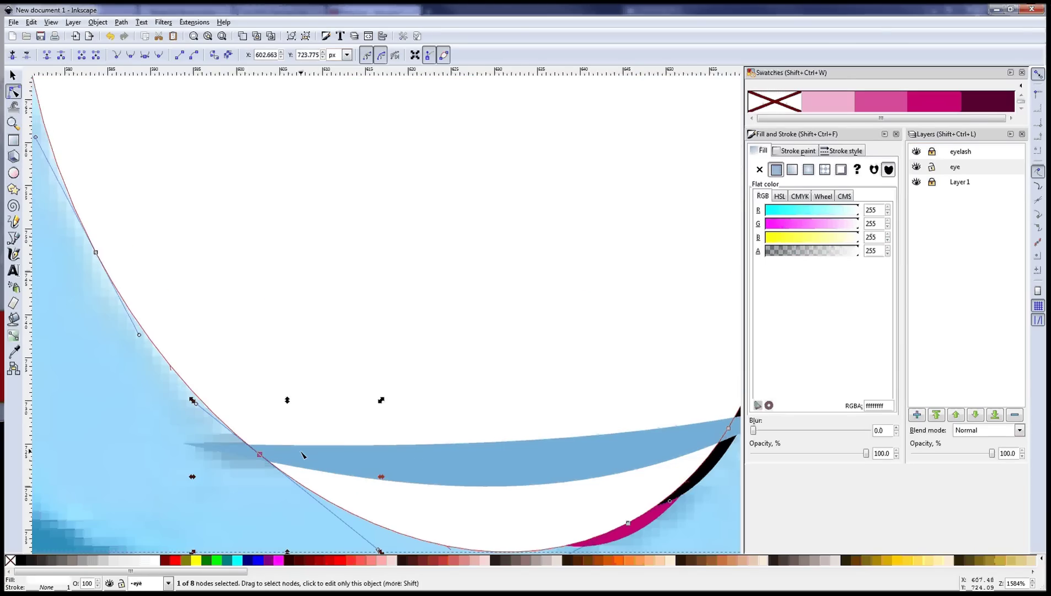
pyautogui.scroll(-1, 302, 455)
pyautogui.scroll(-2, 304, 449)
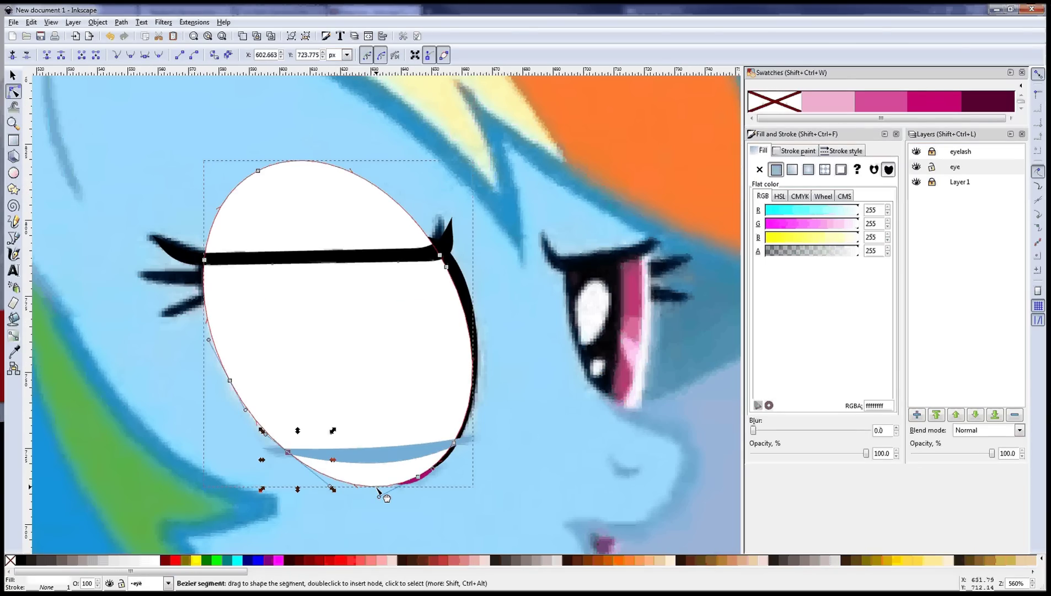
pyautogui.moveTo(495, 429); pyautogui.dragTo(263, 232)
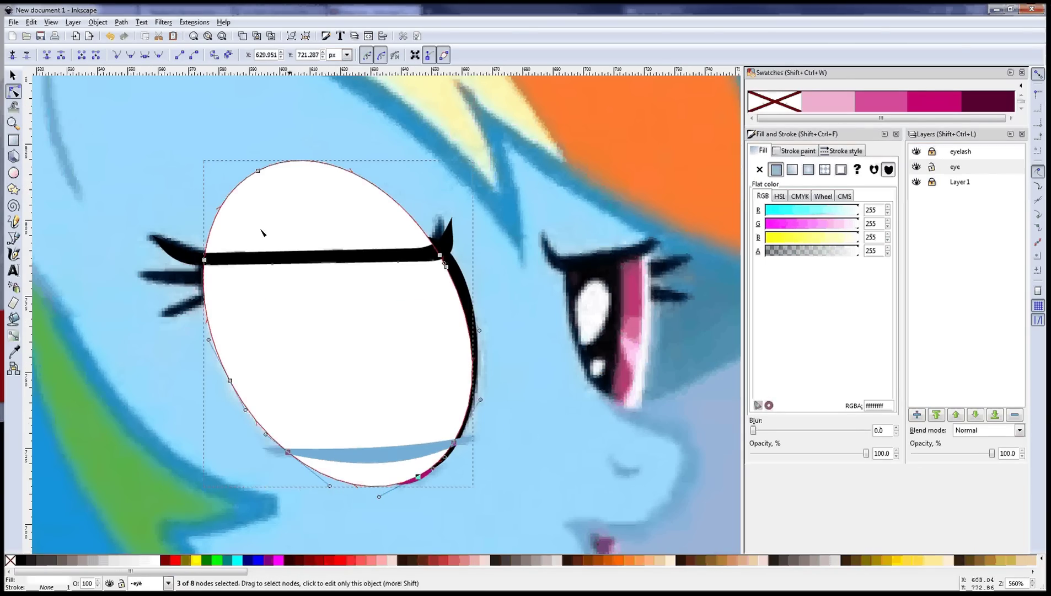
pyautogui.click(180, 55)
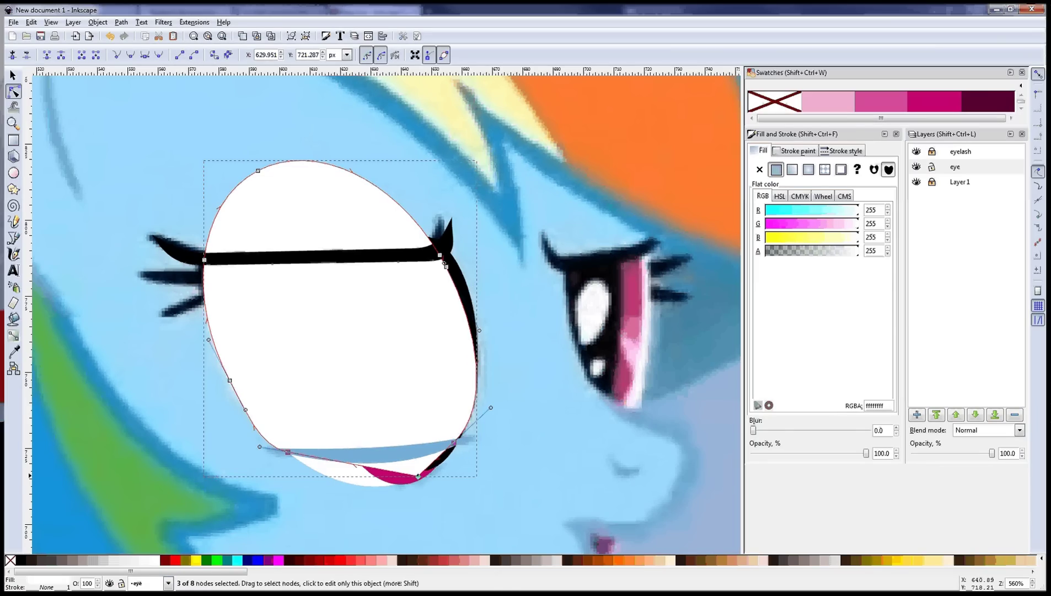
pyautogui.hotkey('ctrl', 'z')
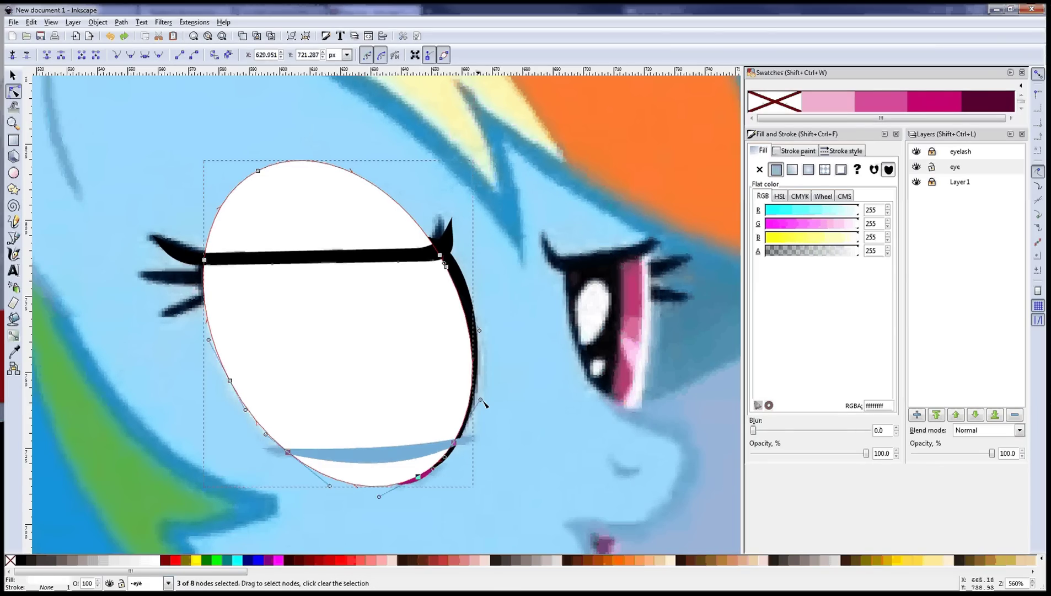
# Pull the path's bottom node up and adjust its curve handles so the lower edge follows the blue lower eyelid line.
pyautogui.click(523, 403)
pyautogui.moveTo(522, 403); pyautogui.dragTo(246, 473)
pyautogui.moveTo(419, 478); pyautogui.dragTo(406, 457)
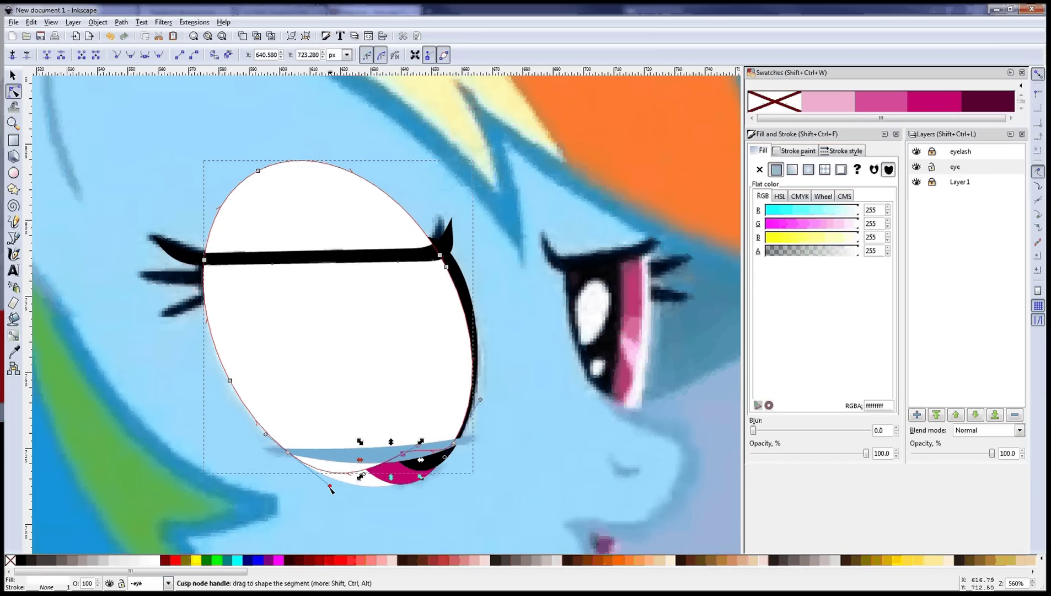
pyautogui.moveTo(331, 489); pyautogui.dragTo(360, 467)
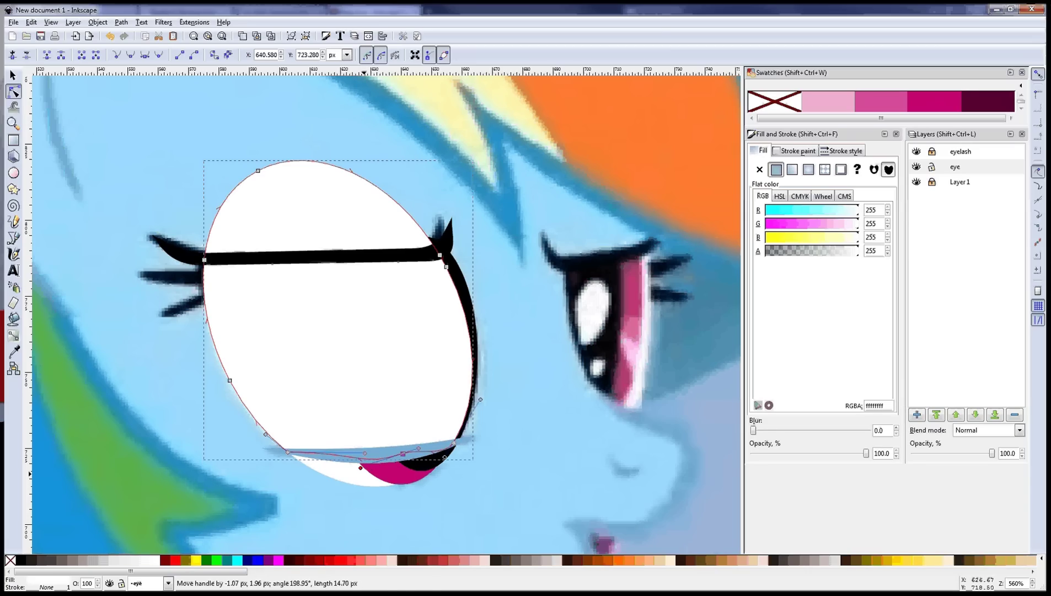
# Make the nodes at both ends of the lash line cusps and reshape the path's upper edge to run beneath the black lash.
pyautogui.moveTo(172, 192); pyautogui.dragTo(462, 266)
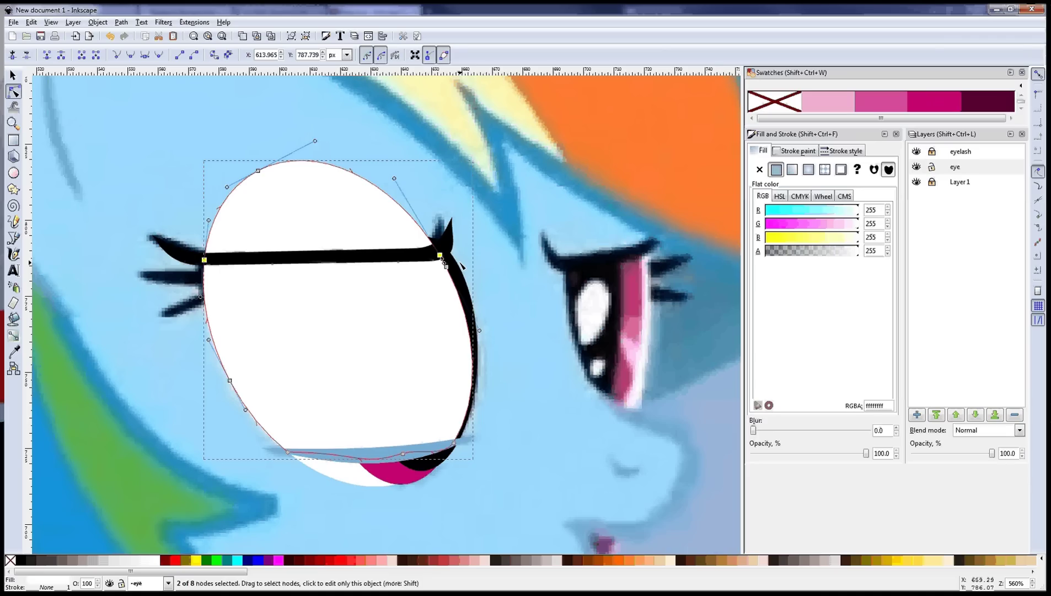
pyautogui.hotkey('shift', 'c')
pyautogui.moveTo(258, 171); pyautogui.dragTo(281, 271)
pyautogui.moveTo(380, 221); pyautogui.dragTo(340, 243)
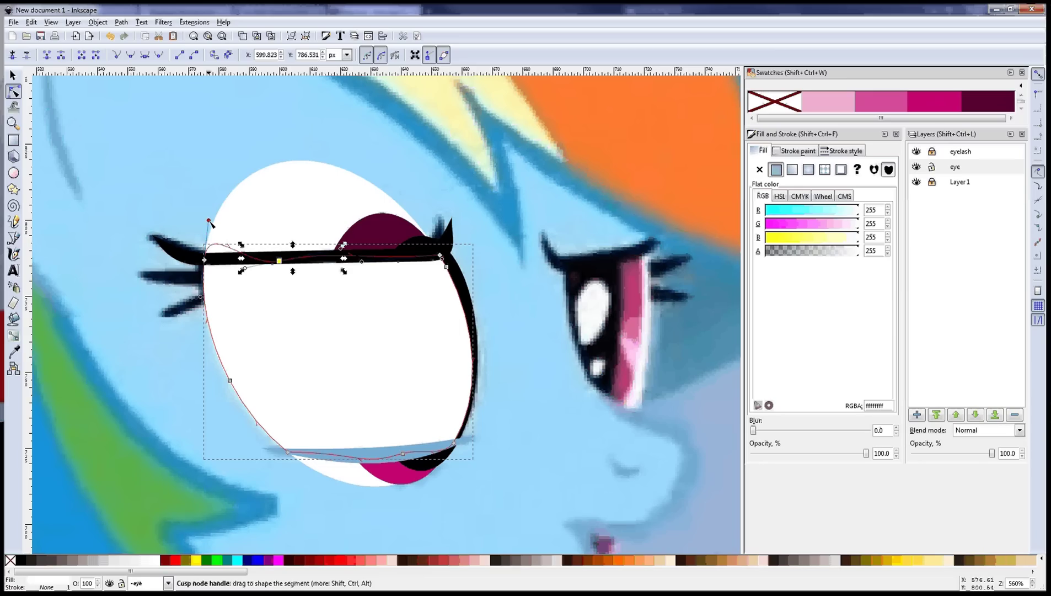
pyautogui.moveTo(209, 221); pyautogui.dragTo(244, 265)
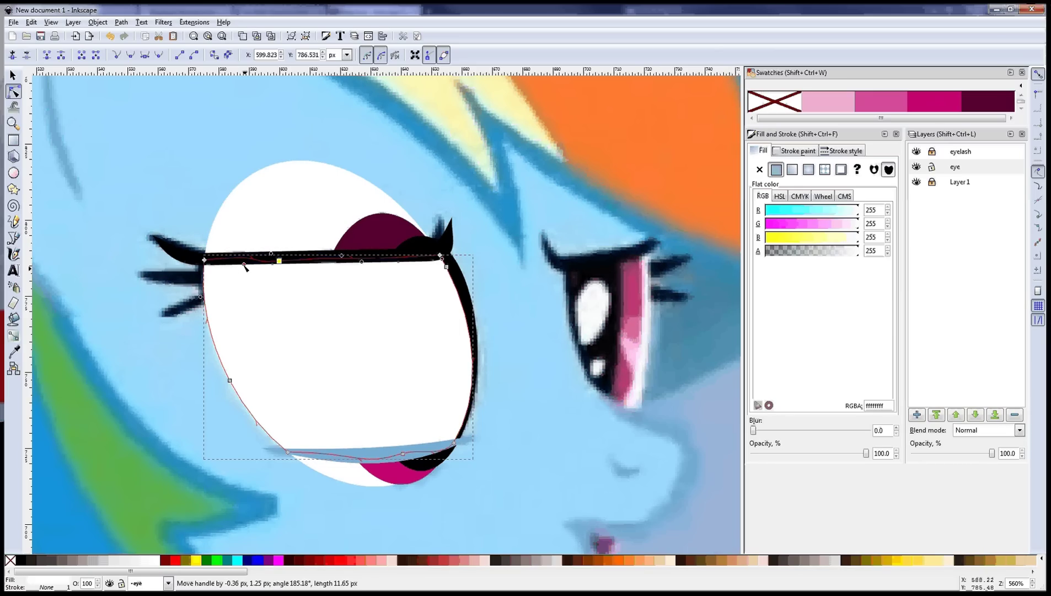
pyautogui.click(13, 76)
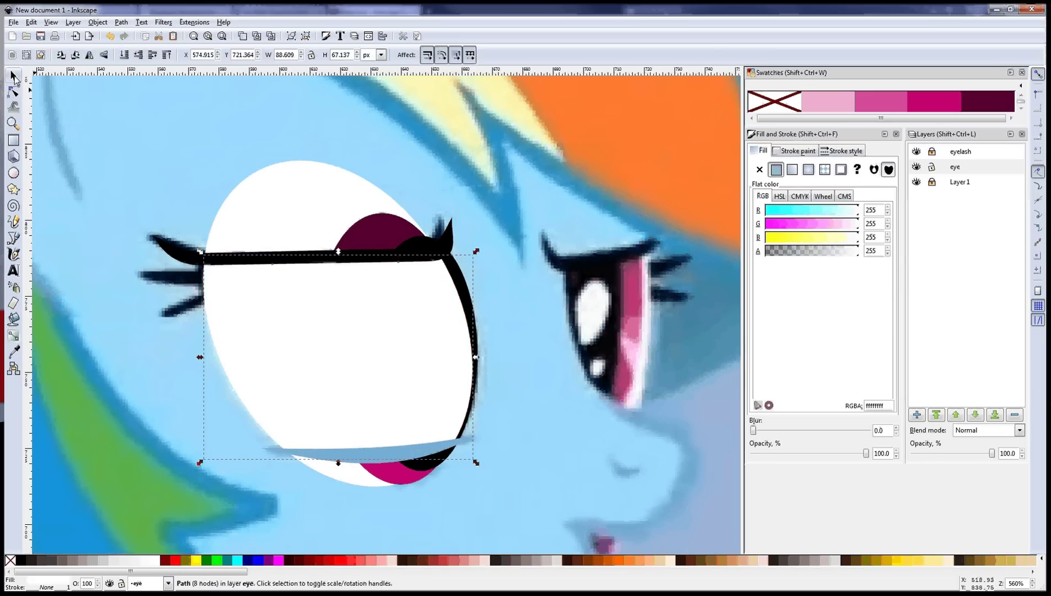
# Group the original white eyeball ellipse, the clipped iris group and the black pupil ellipse.
pyautogui.click(309, 193)
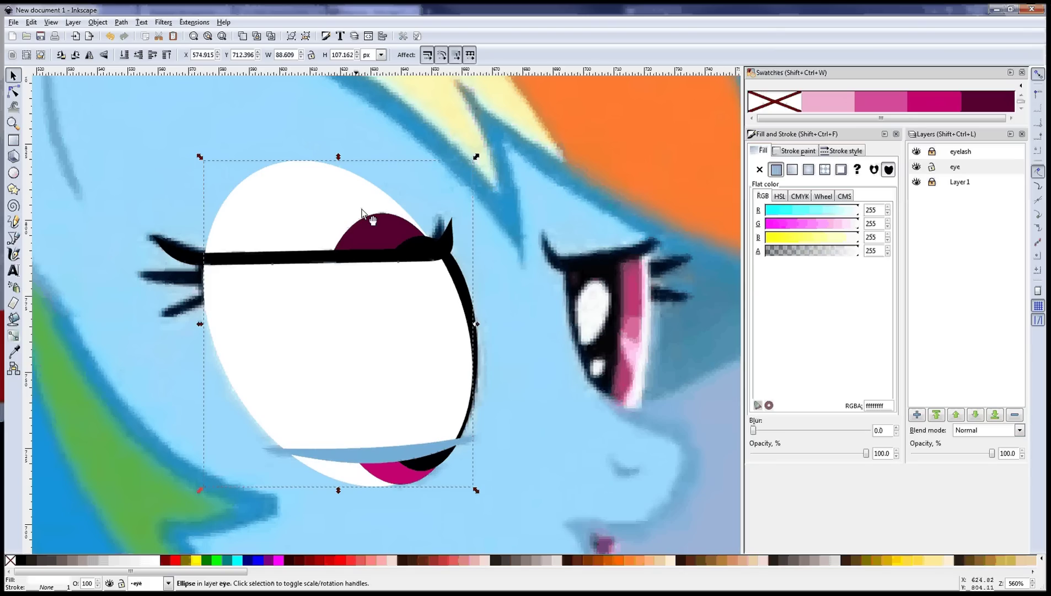
pyautogui.hotkey('shift', 'Tab')
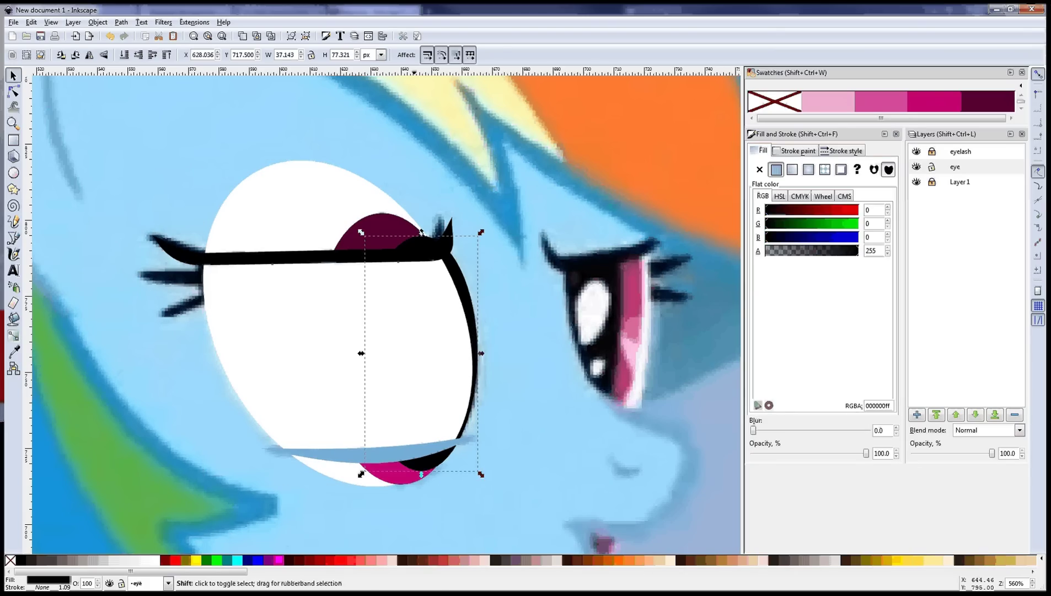
pyautogui.keyDown('shift'); pyautogui.click(372, 221); pyautogui.keyUp('shift')
pyautogui.keyDown('shift'); pyautogui.click(304, 207); pyautogui.keyUp('shift')
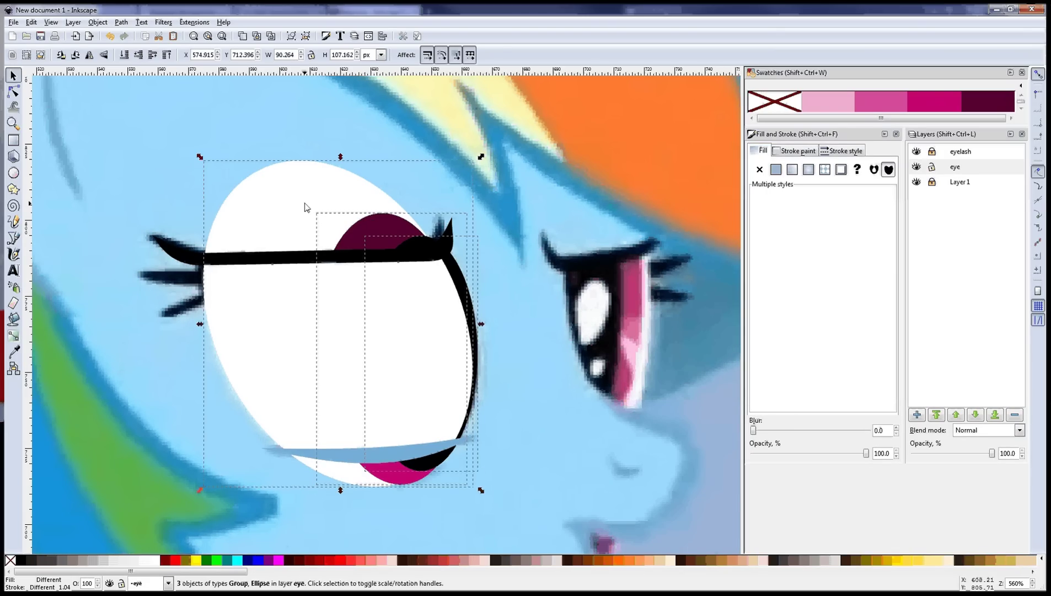
pyautogui.press('ctrl')
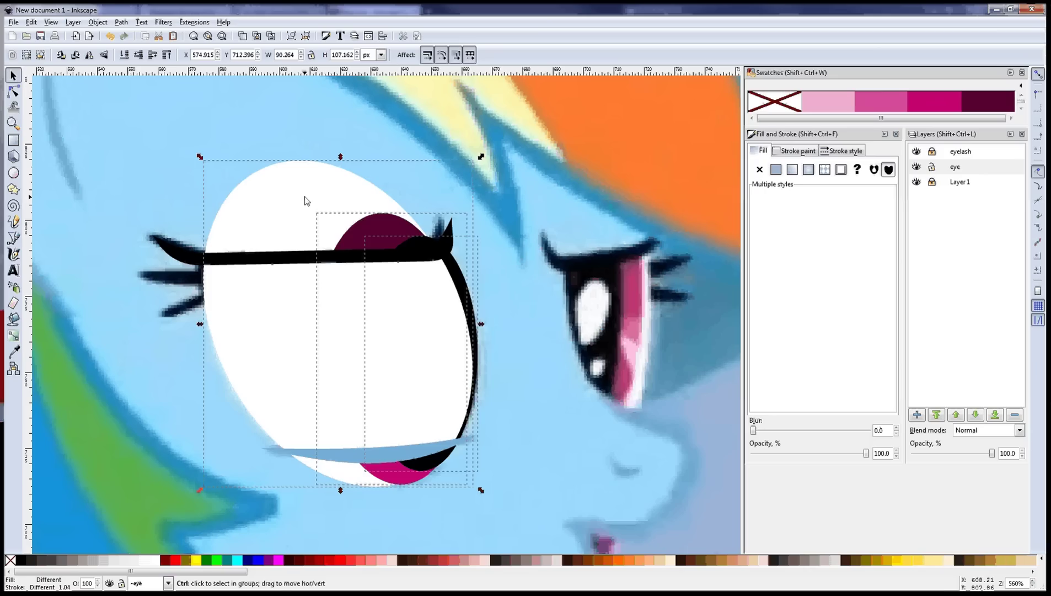
pyautogui.hotkey('ctrl', 'g')
# Clip the eyeball, iris and pupil group to the reshaped white path.
pyautogui.keyDown('shift'); pyautogui.click(341, 324); pyautogui.keyUp('shift')
pyautogui.rightClick(340, 323)
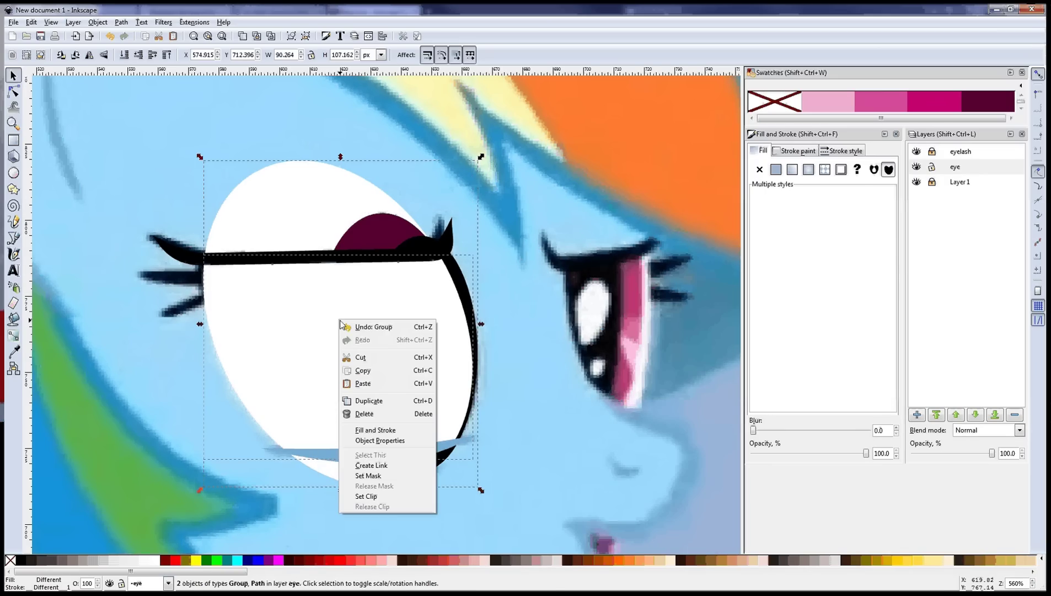
pyautogui.click(379, 496)
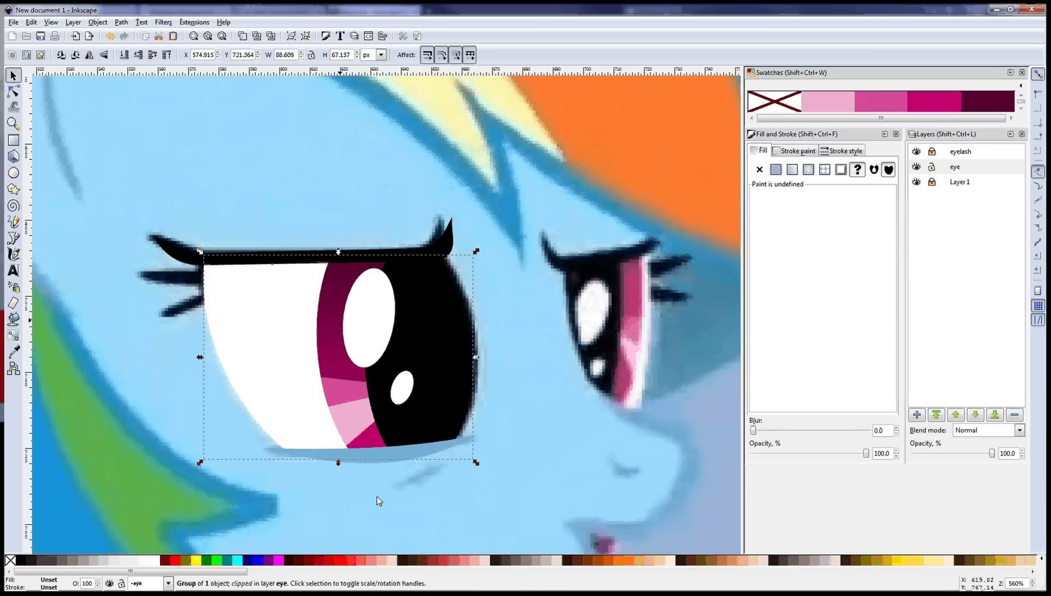
pyautogui.click(341, 221)
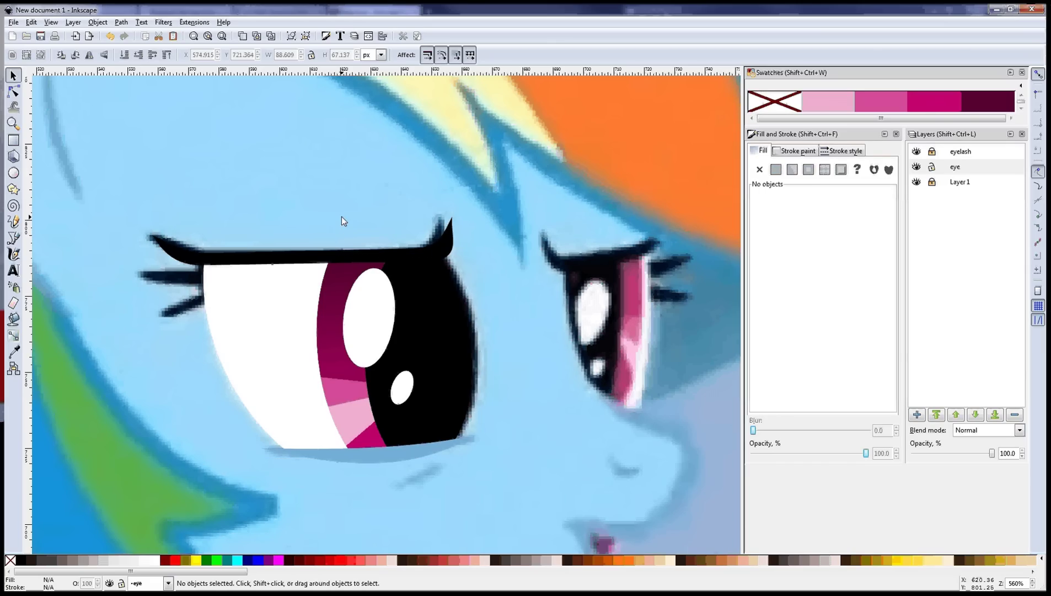